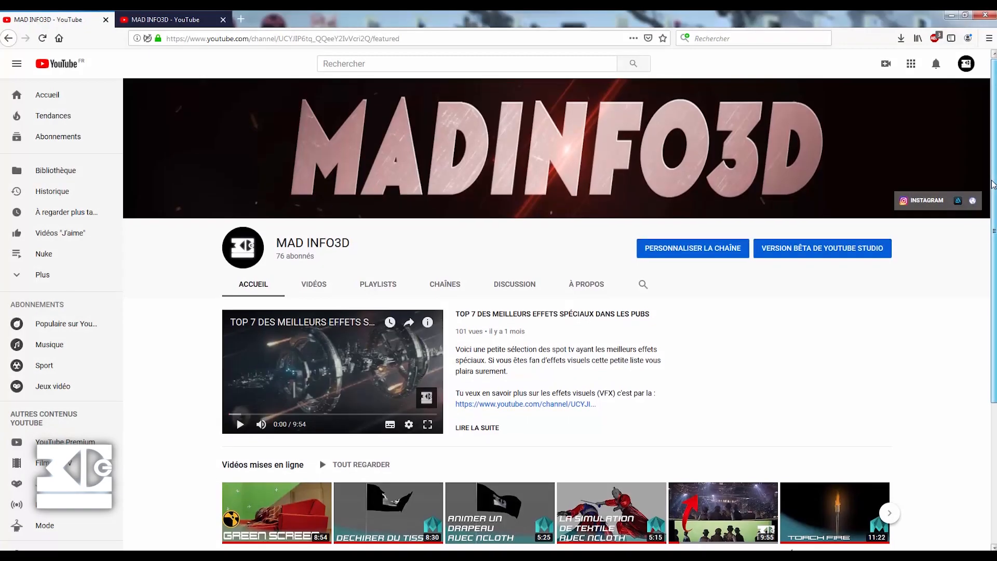
Step: Browse the MAD INFO3D YouTube channel's home page and its list of uploaded videos
scroll(992, 191, down, 3)
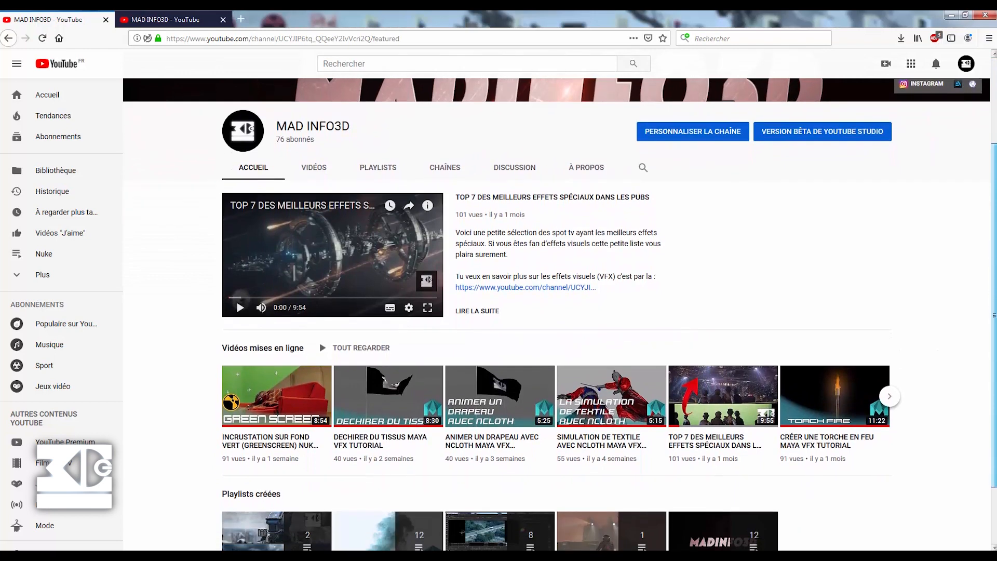
scroll(560, 307, down, 1)
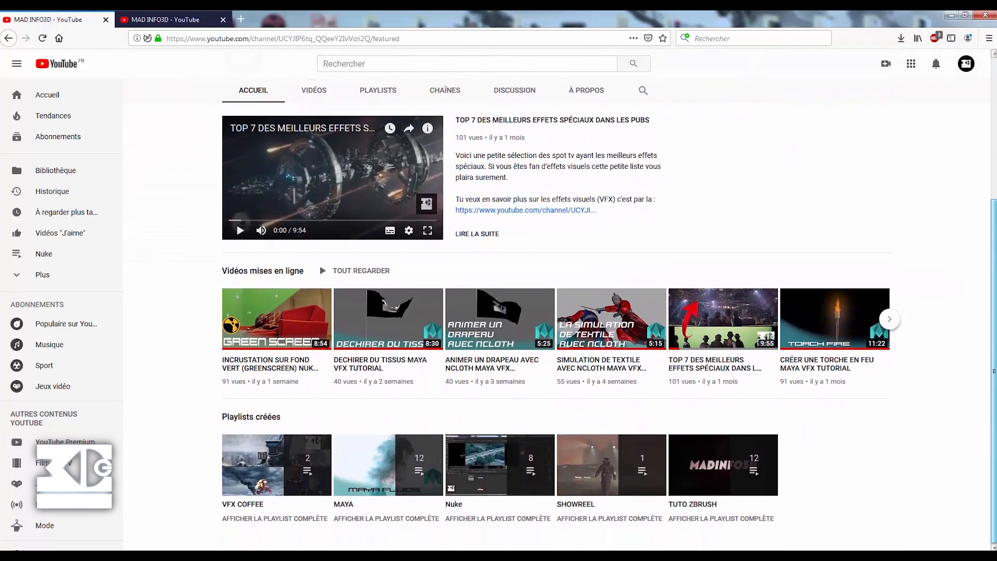
click(310, 268)
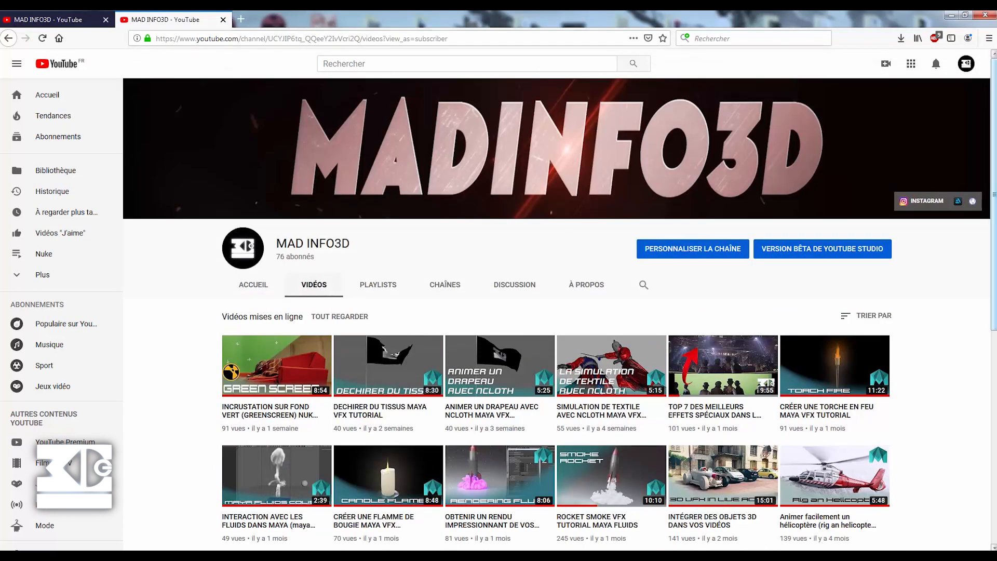
scroll(560, 304, down, 3)
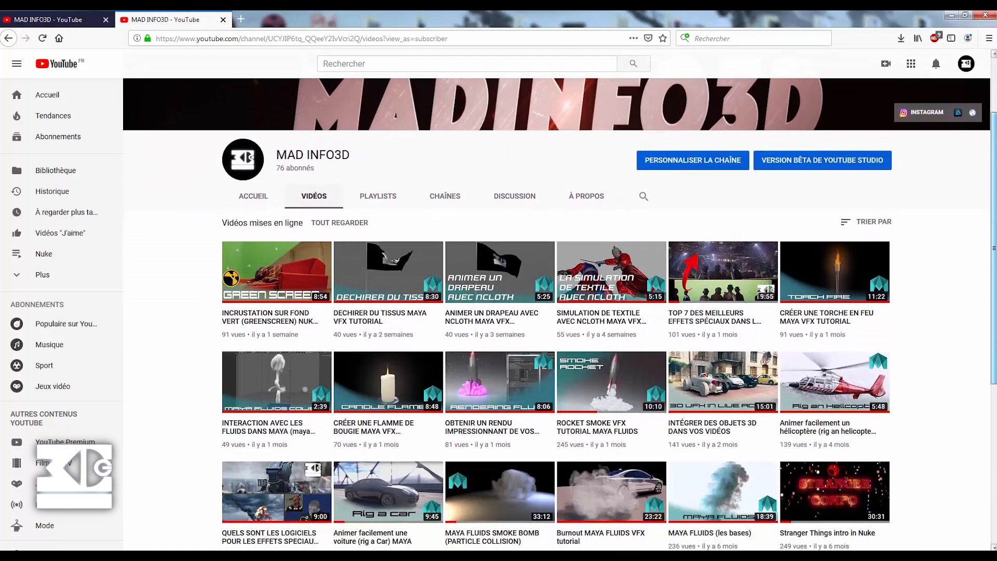
scroll(912, 209, down, 2)
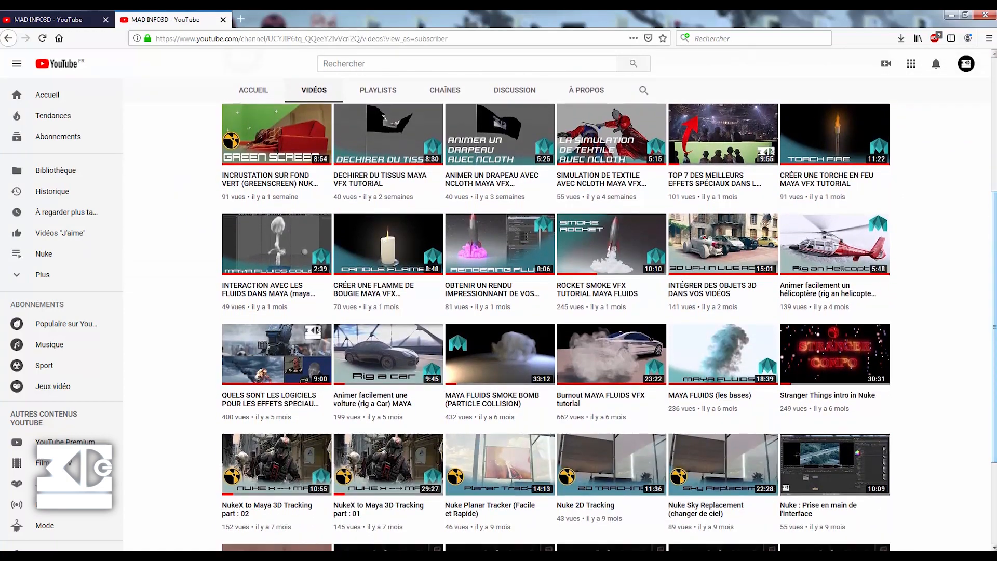
scroll(912, 209, down, 3)
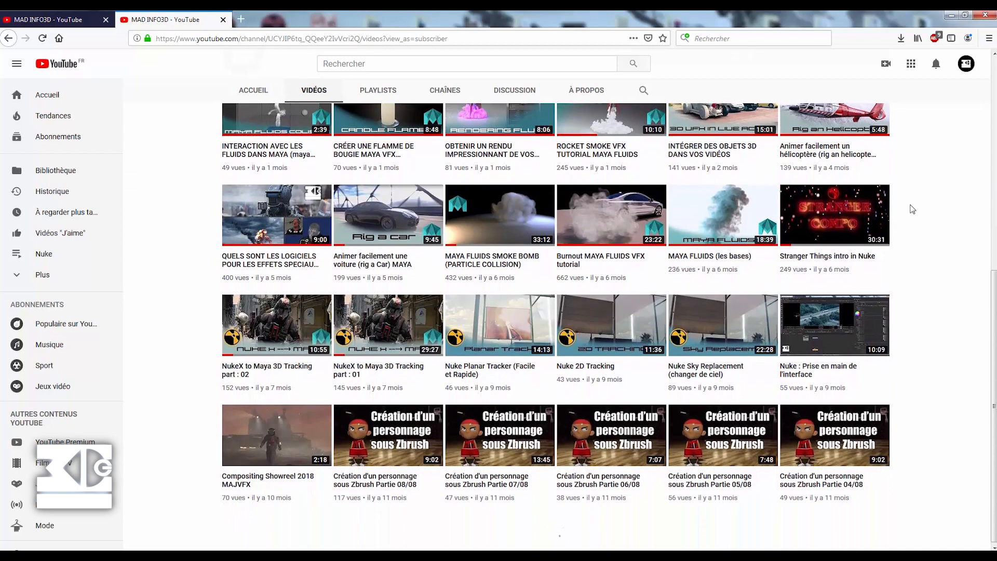
scroll(912, 208, up, 1)
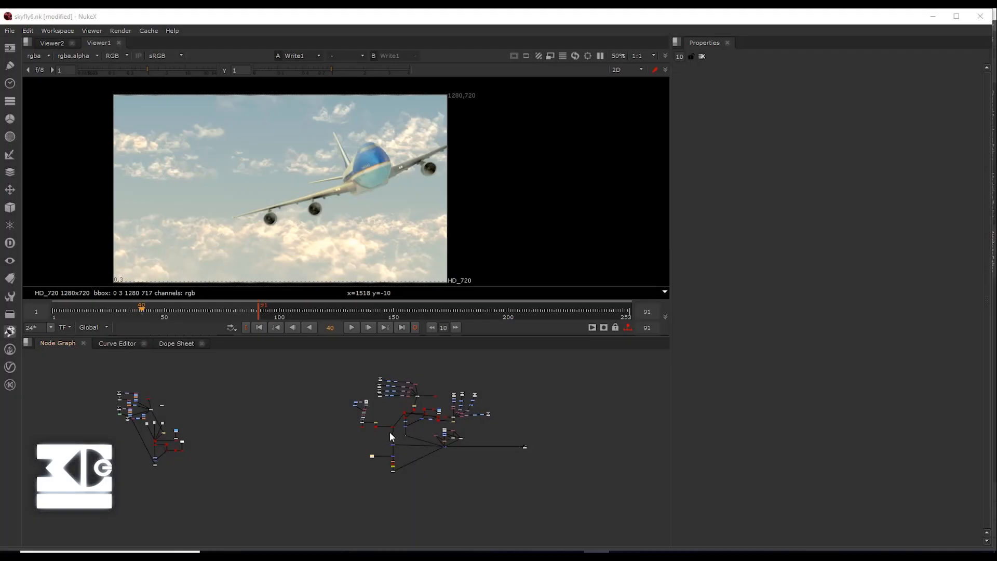
Step: Switch to NukeX and examine the node graph that builds the airplane shot in skyfly6.nk
scroll(390, 436, up, 5)
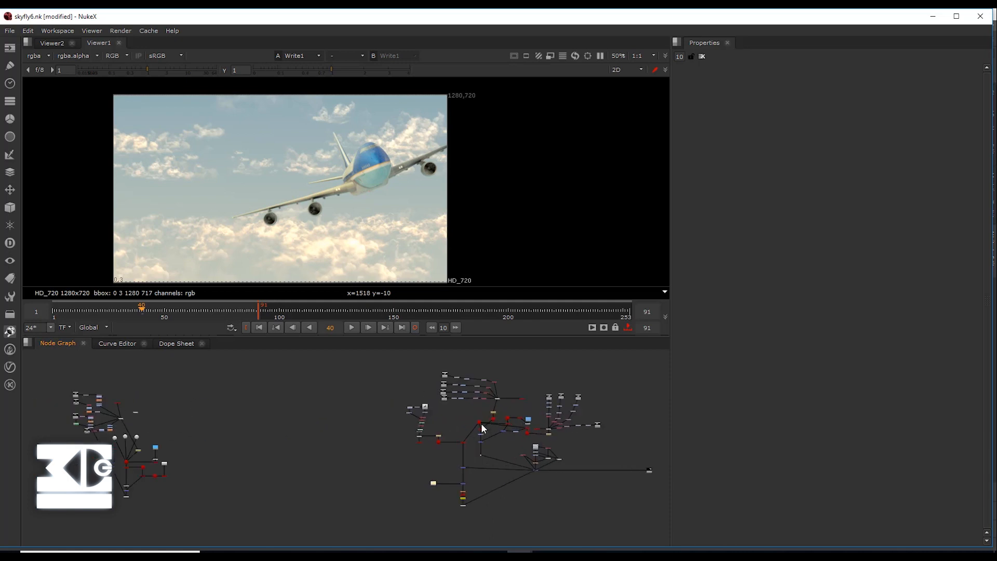
middle_drag(339, 427, 273, 450)
scroll(273, 450, up, 2)
middle_drag(415, 447, 297, 462)
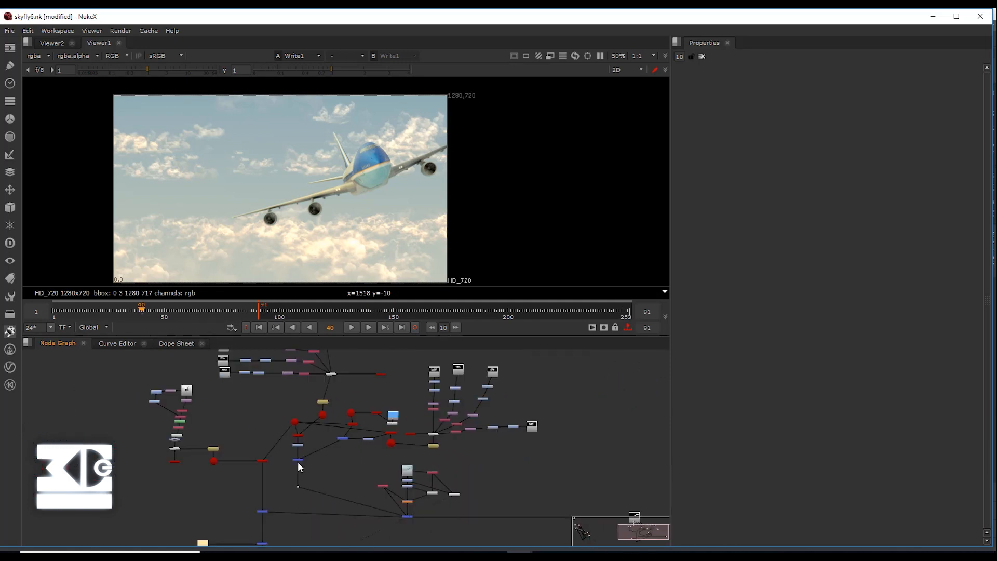
scroll(298, 462, down, 2)
middle_drag(288, 416, 328, 406)
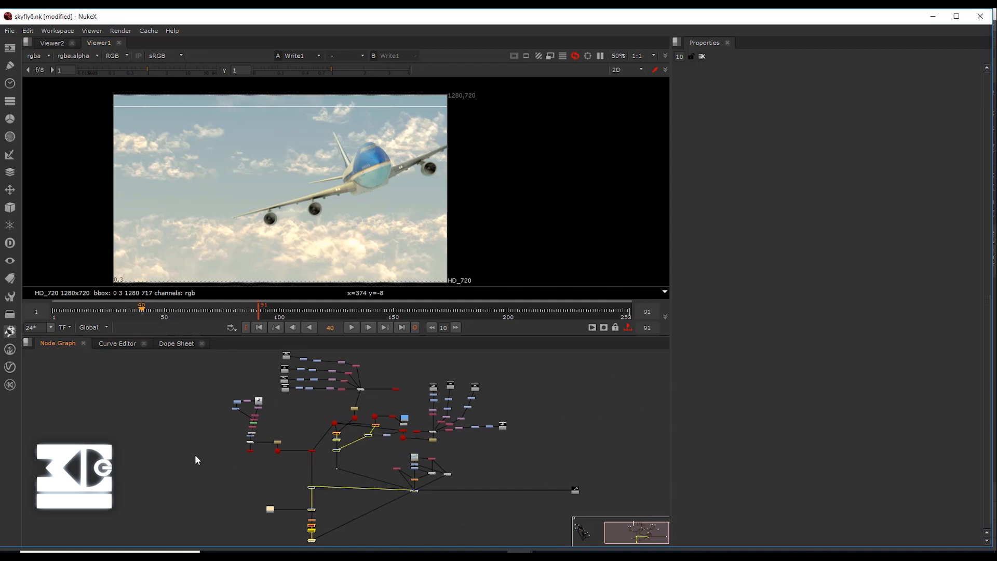
middle_drag(154, 426, 203, 417)
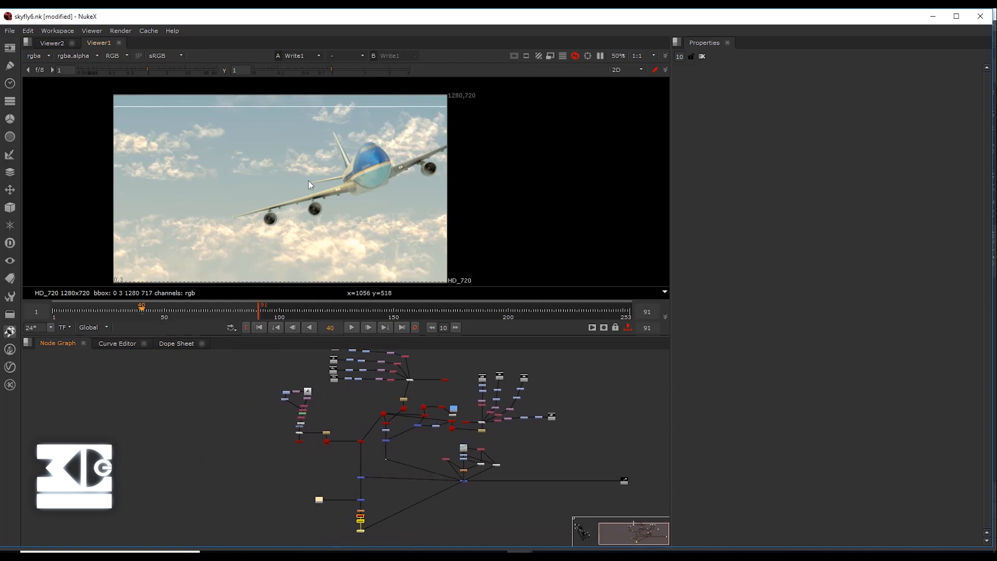
middle_drag(140, 447, 456, 404)
middle_drag(190, 496, 313, 521)
scroll(286, 491, up, 5)
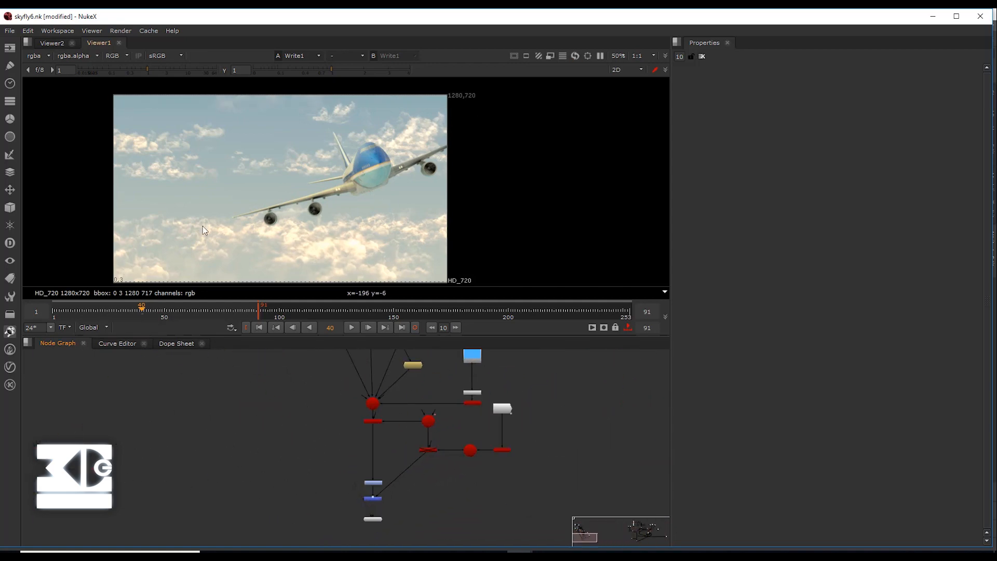
Step: Show the cloud composite in Viewer2 and inspect its layered cloud cards in the 3D view and node graph
click(45, 43)
middle_drag(339, 472, 322, 535)
scroll(292, 469, down, 3)
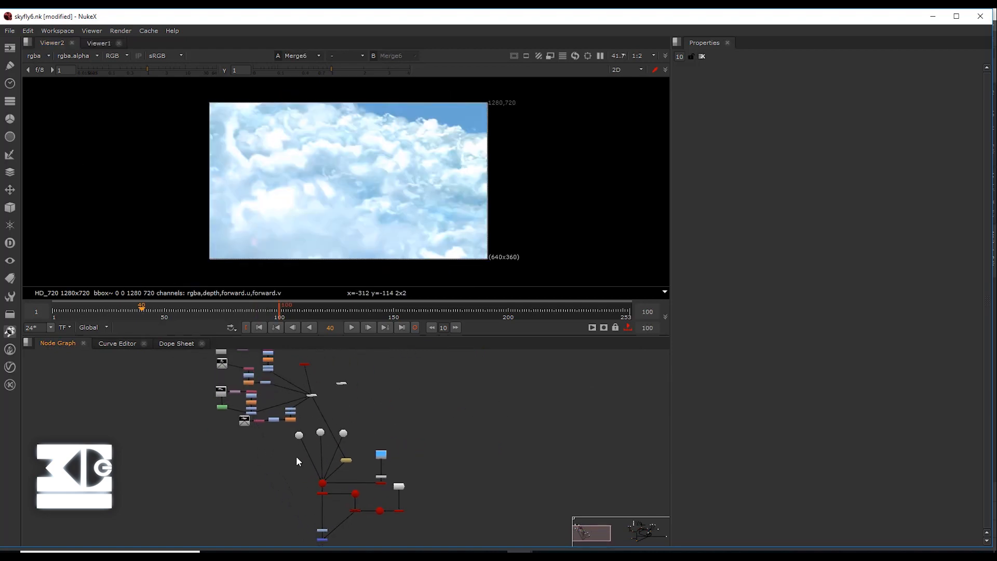
middle_drag(296, 456, 268, 431)
key(Tab)
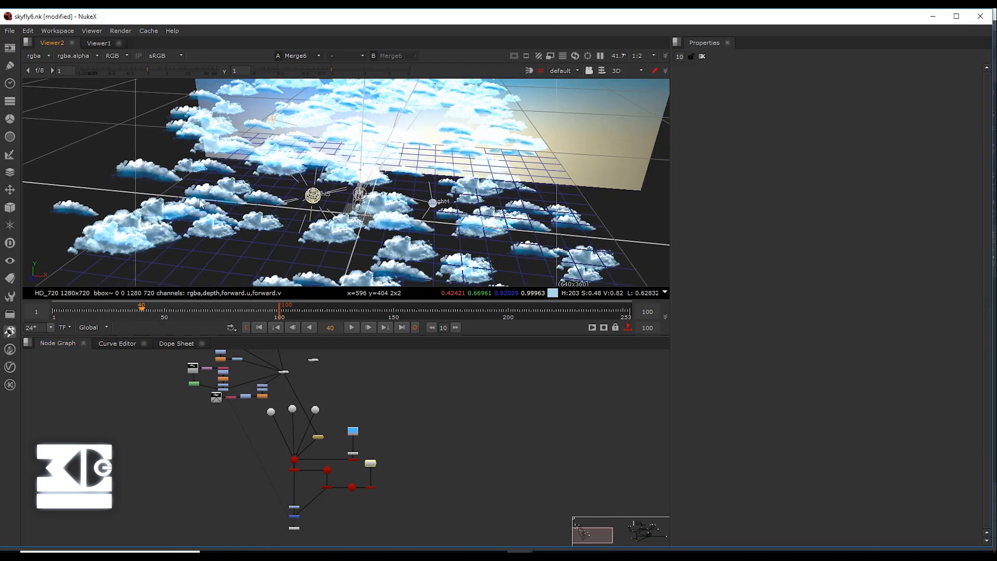
ctrl+drag(202, 204, 276, 208)
key(Tab)
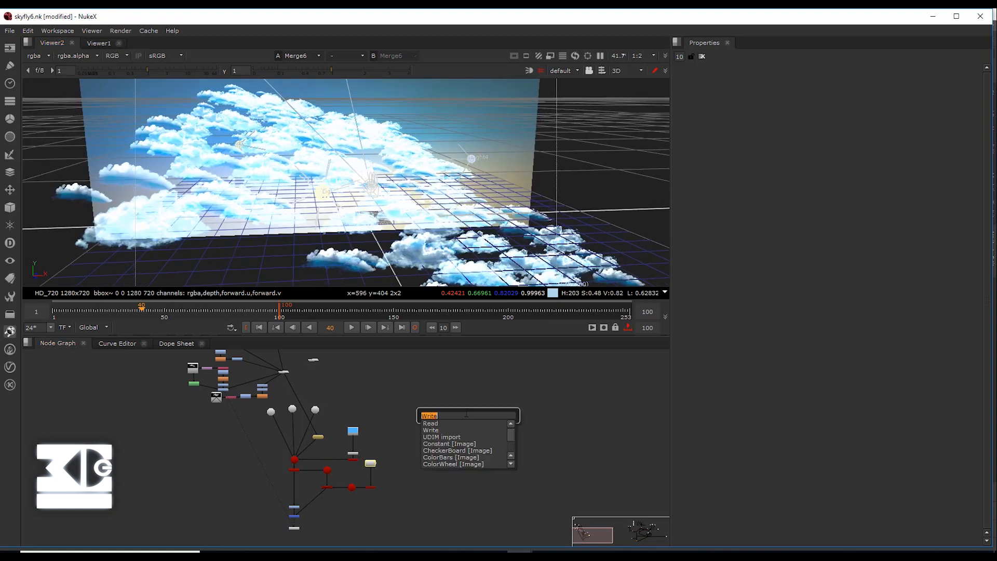
click(385, 376)
key(Tab)
scroll(362, 394, down, 5)
middle_drag(400, 415, 283, 445)
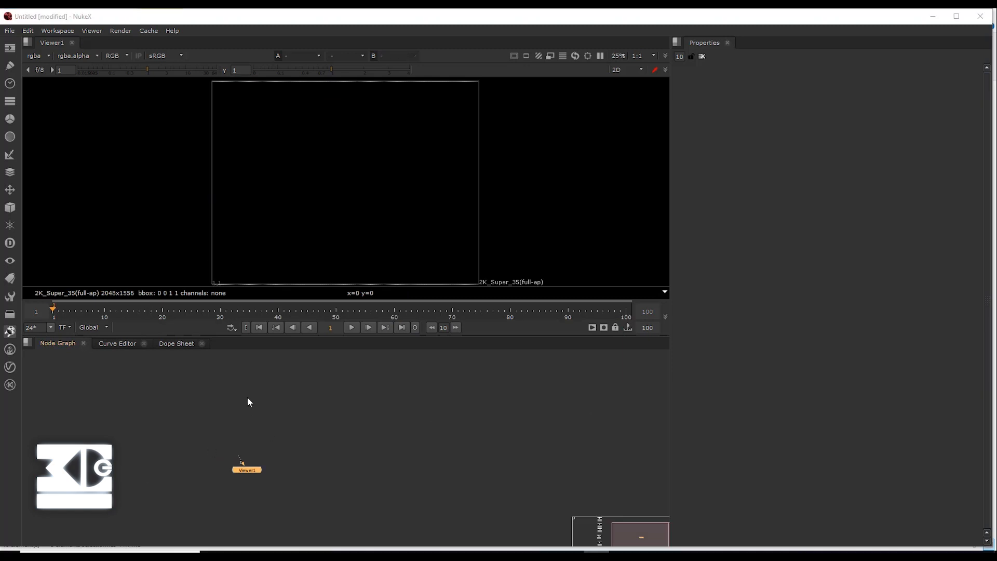
Step: Place the Viewer node beside the column of cloud images in the new untitled script
middle_drag(270, 402, 353, 446)
scroll(376, 401, down, 3)
drag(375, 494, 421, 501)
middle_drag(249, 430, 330, 396)
scroll(357, 423, up, 2)
scroll(356, 423, down, 2)
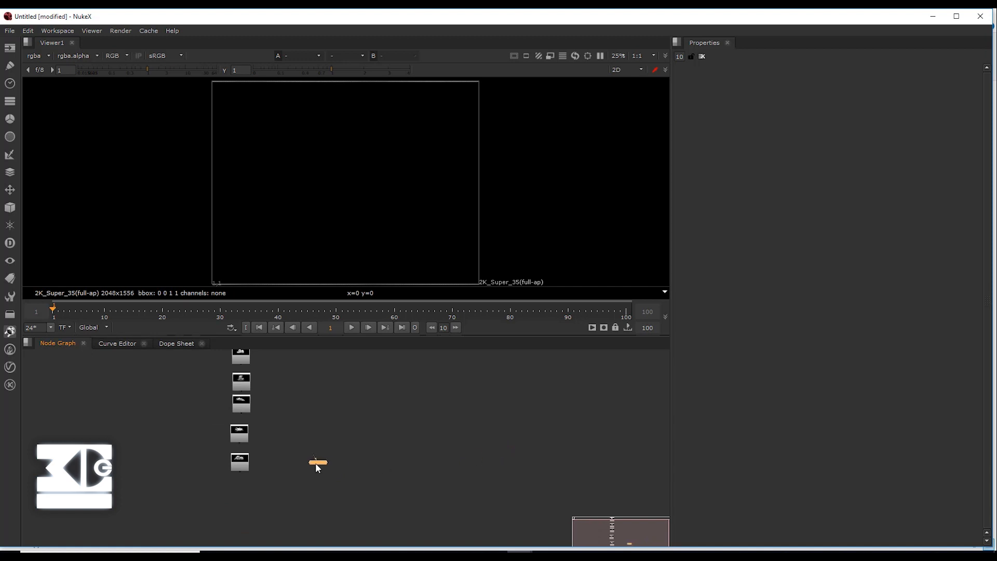
Step: Display one of the cloud images in the viewer and set the project's full size format to HD_720 1280x720
drag(249, 449, 244, 359)
middle_drag(315, 406, 338, 407)
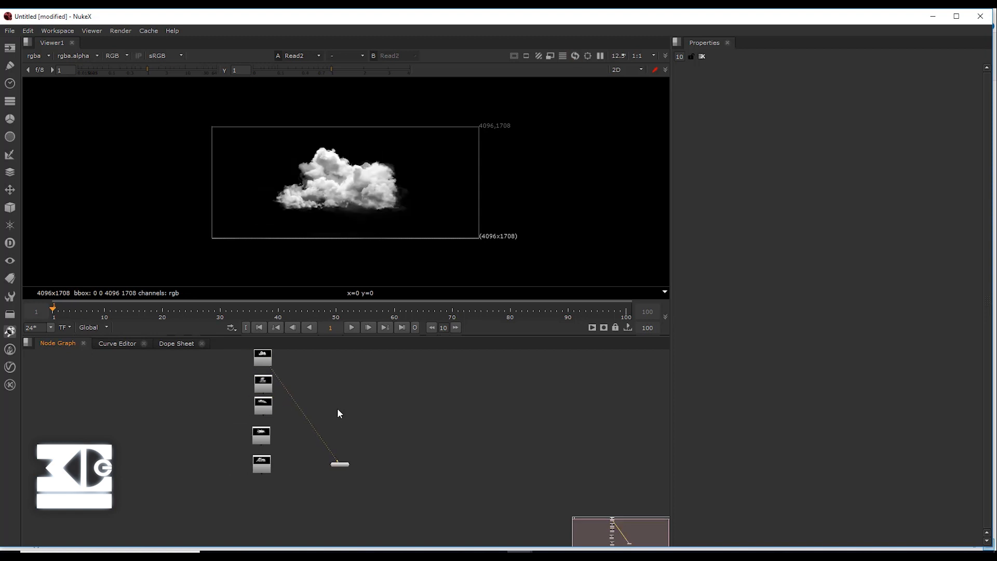
scroll(337, 407, up, 2)
scroll(346, 398, down, 5)
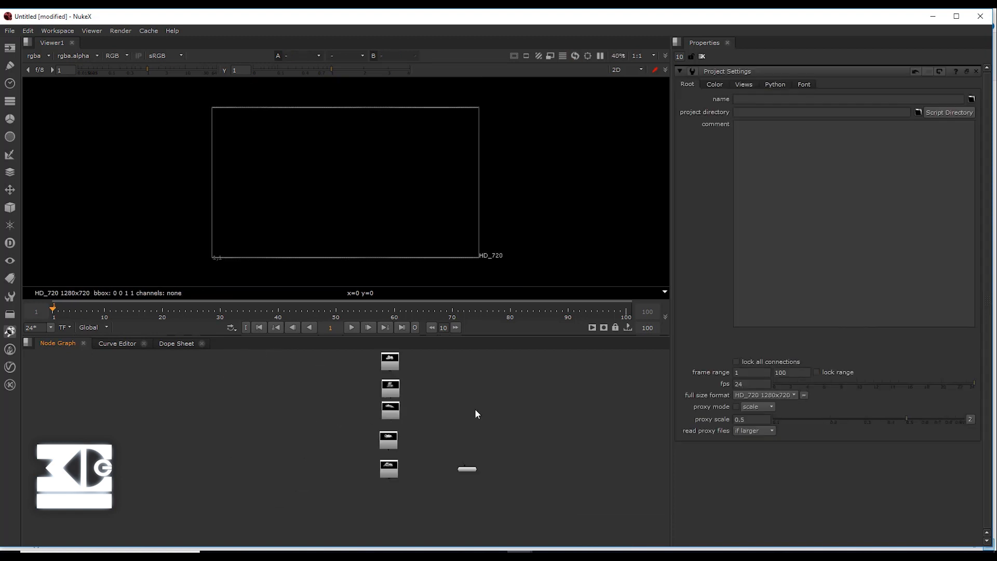
Step: Add a Constant node beside the cloud images and connect the viewer to it
key(Tab)
text(con)
key(Return)
drag(475, 411, 457, 395)
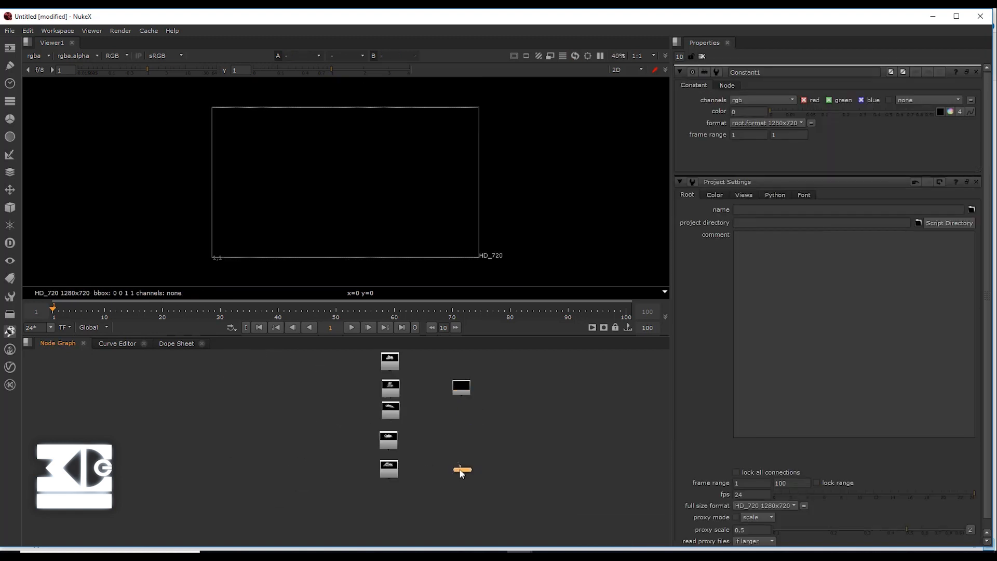
drag(460, 467, 463, 387)
Step: Set the Constant's color to a light sky blue, about 0.178 red, 0.594 green and 1 blue
click(948, 114)
drag(971, 162, 971, 121)
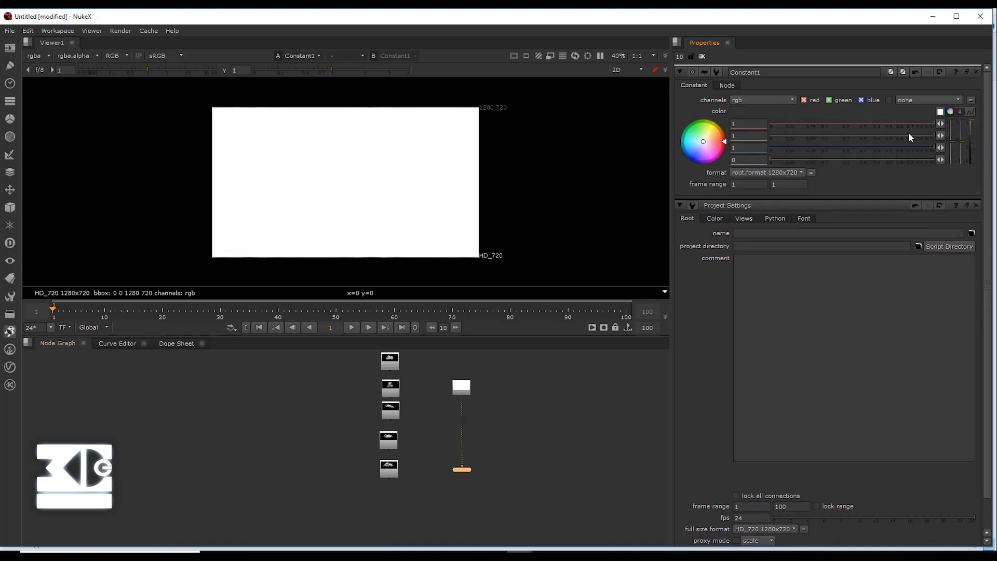
drag(705, 144, 573, 215)
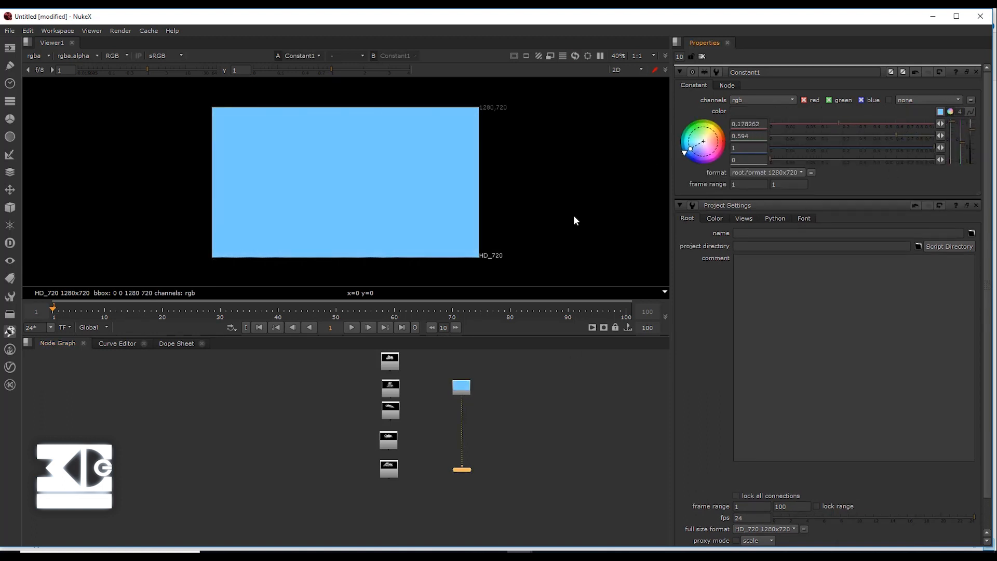
Step: Insert a Ramp node between the Constant and the viewer and invert it
key(Tab)
text(ramp)
key(Return)
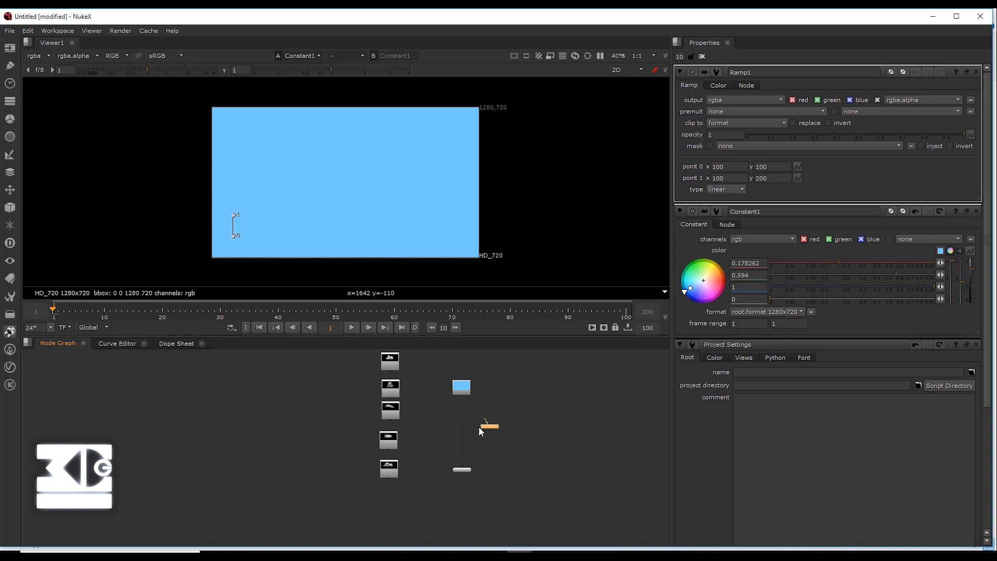
click(452, 430)
click(828, 123)
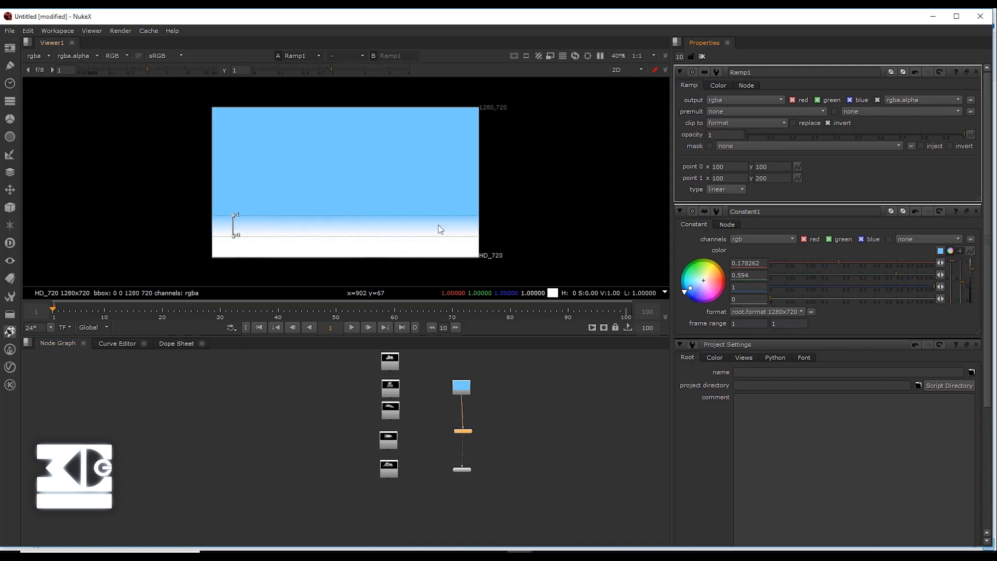
Step: Stretch the ramp into a soft horizon gradient with point 0 at about (98, -124) and point 1 at about (102, 388)
drag(235, 215, 234, 195)
drag(234, 235, 236, 245)
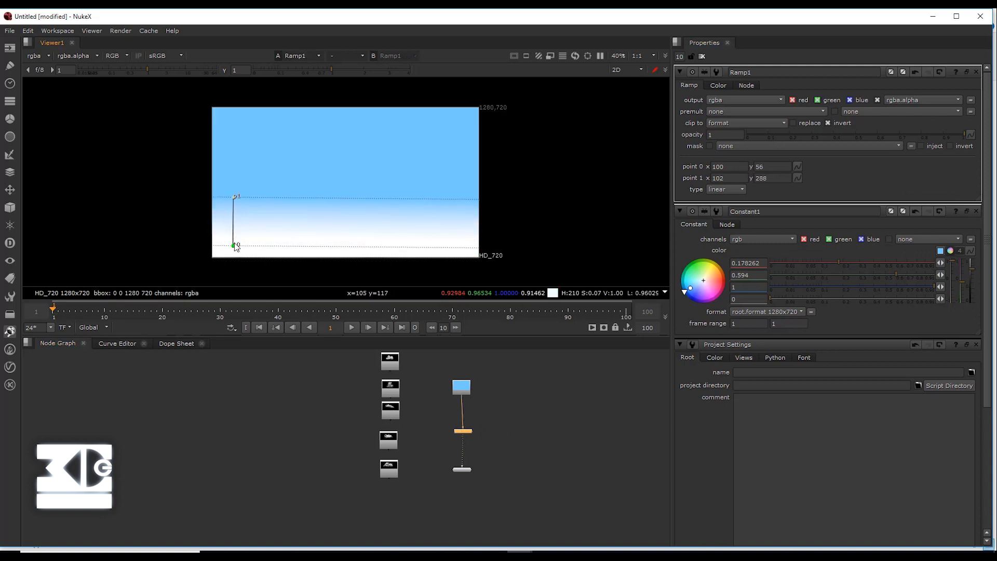
drag(235, 193, 233, 175)
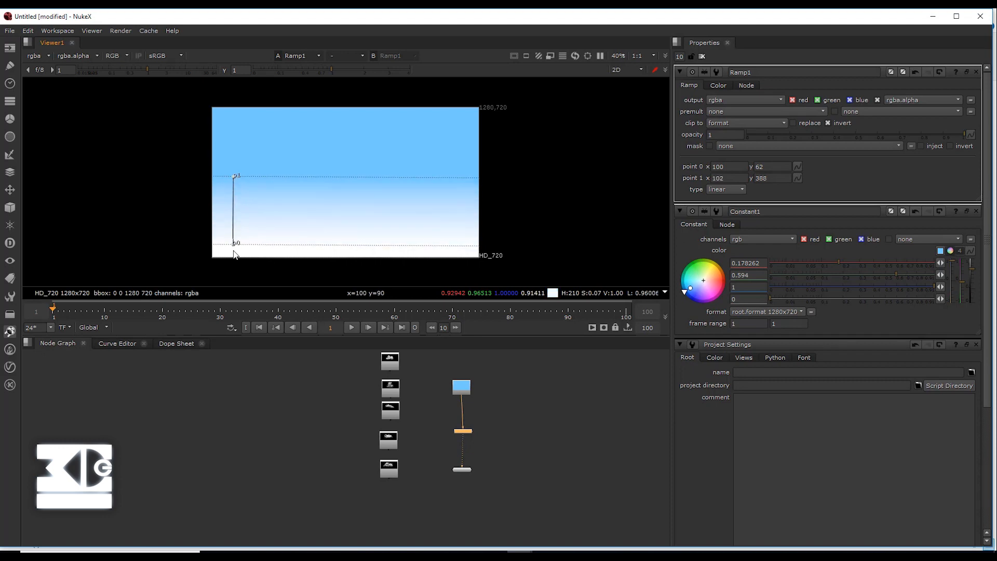
drag(233, 245, 232, 273)
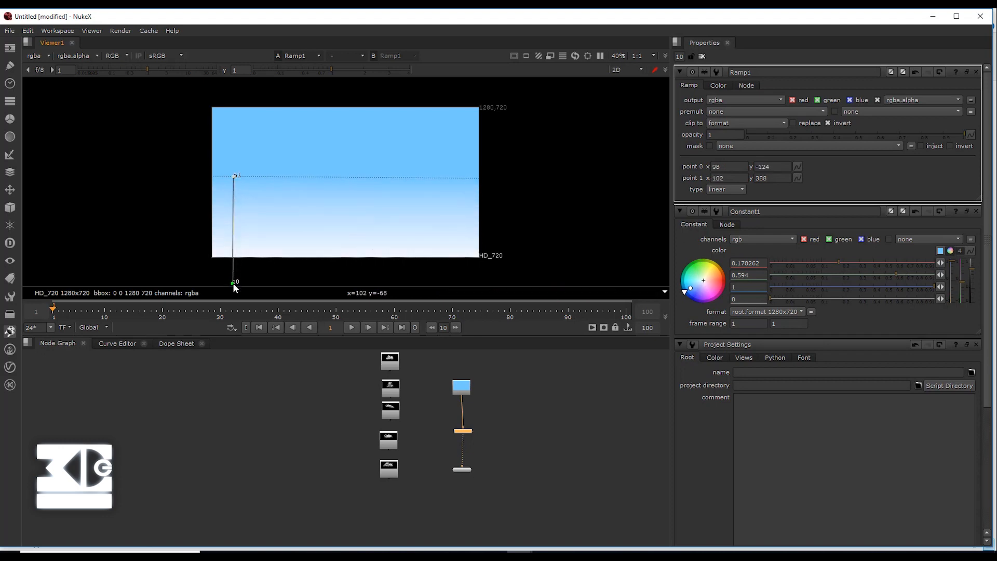
click(385, 191)
Step: Move the Constant and Ramp nodes away from the cloud images to free space in the middle of the graph
middle_drag(576, 395, 555, 378)
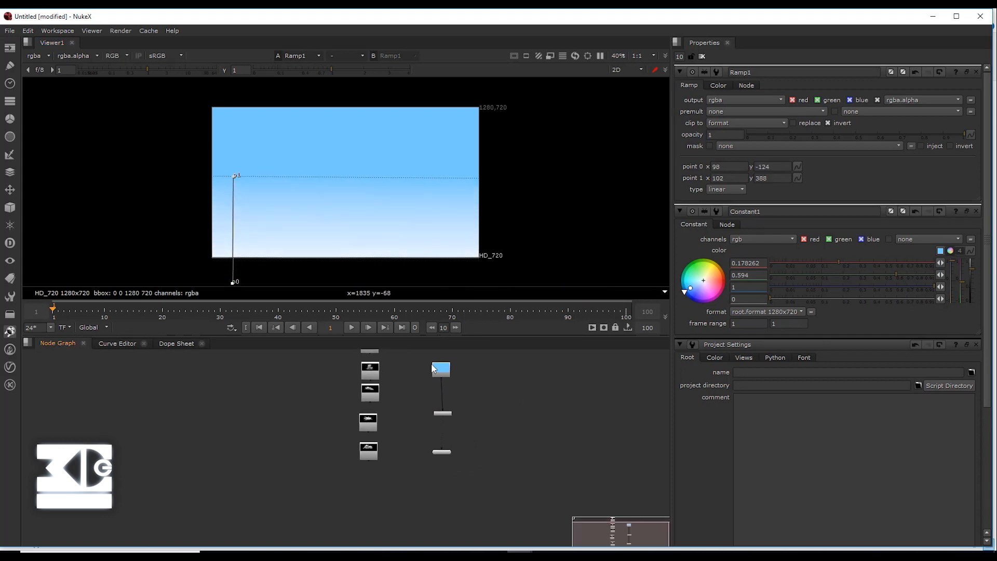
drag(442, 413, 441, 412)
drag(441, 369, 557, 383)
drag(447, 413, 562, 406)
scroll(537, 424, up, 3)
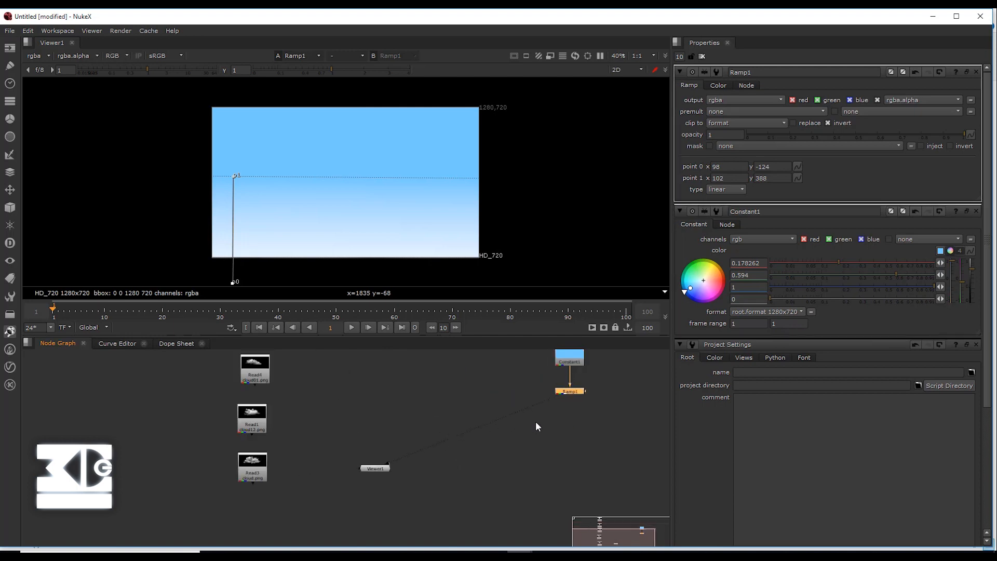
Step: Disconnect the viewer from the Ramp node
drag(447, 438, 437, 416)
click(437, 417)
scroll(438, 418, down, 3)
key(Tab)
key(s)
key(a)
key(Tab)
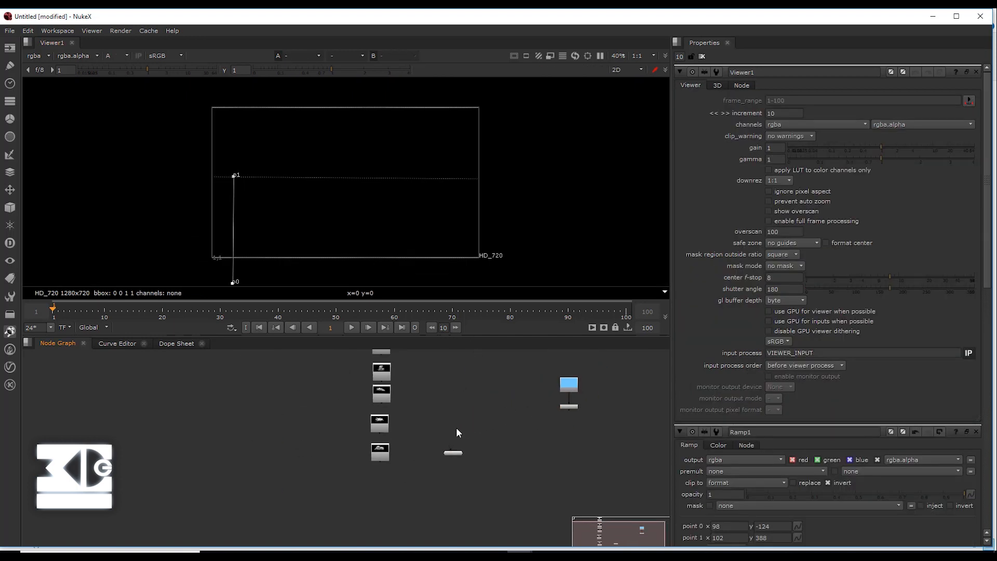
Step: Add a ScanlineRender node above the viewer
scroll(454, 420, up, 3)
key(Tab)
text(scan)
key(Return)
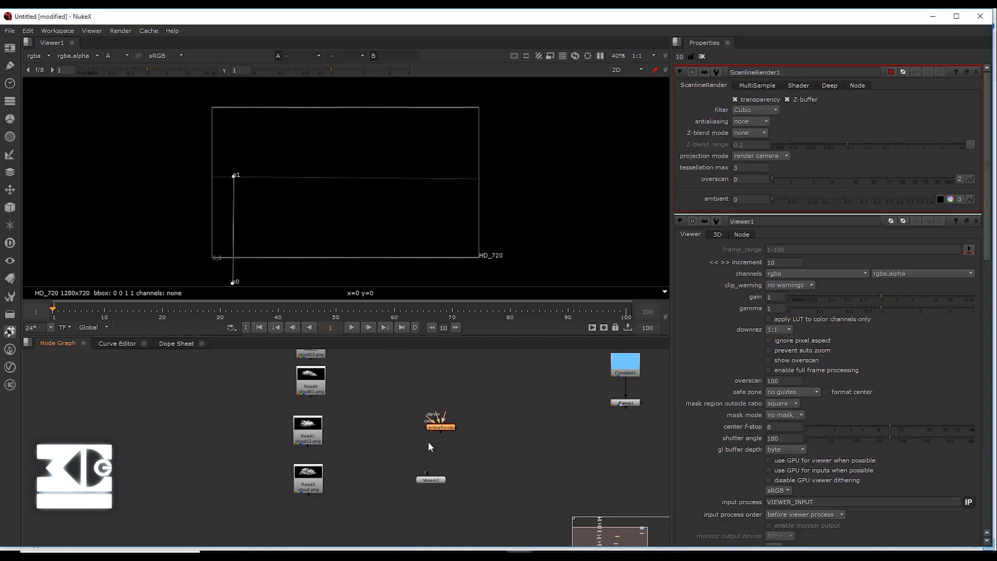
Step: Add a Scene node and a Camera node side by side above the ScanlineRender
key(Tab)
text(sce)
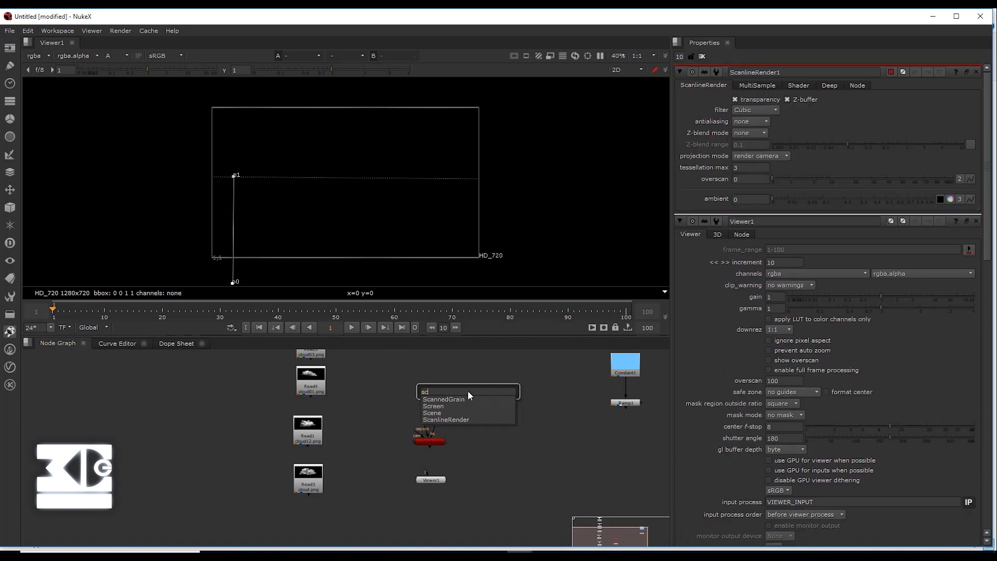
key(Return)
key(Tab)
text(cam)
key(Return)
drag(467, 394, 411, 380)
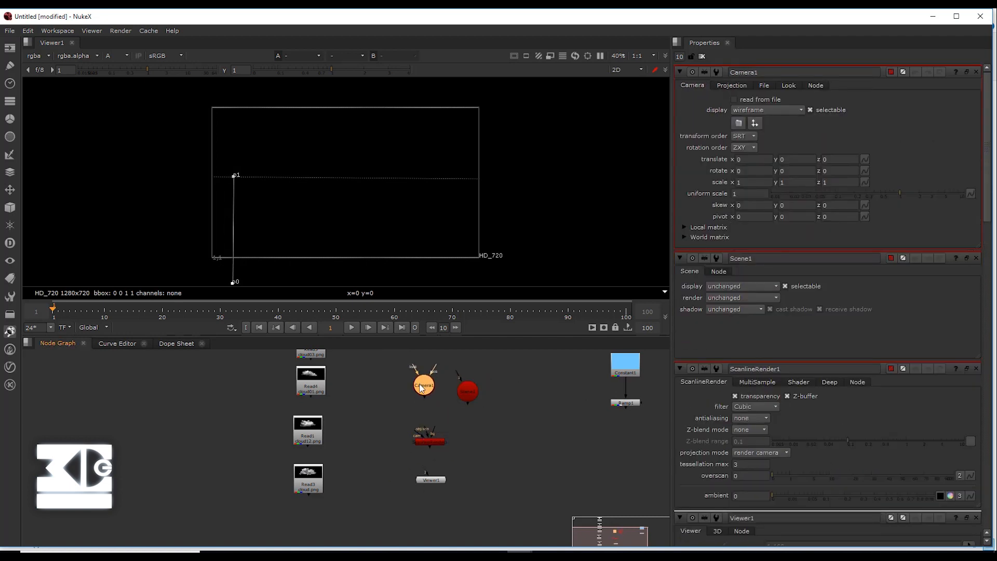
Step: Connect the camera and scene to the ScanlineRender's inputs and view the render node's output
scroll(430, 440, up, 2)
click(438, 467)
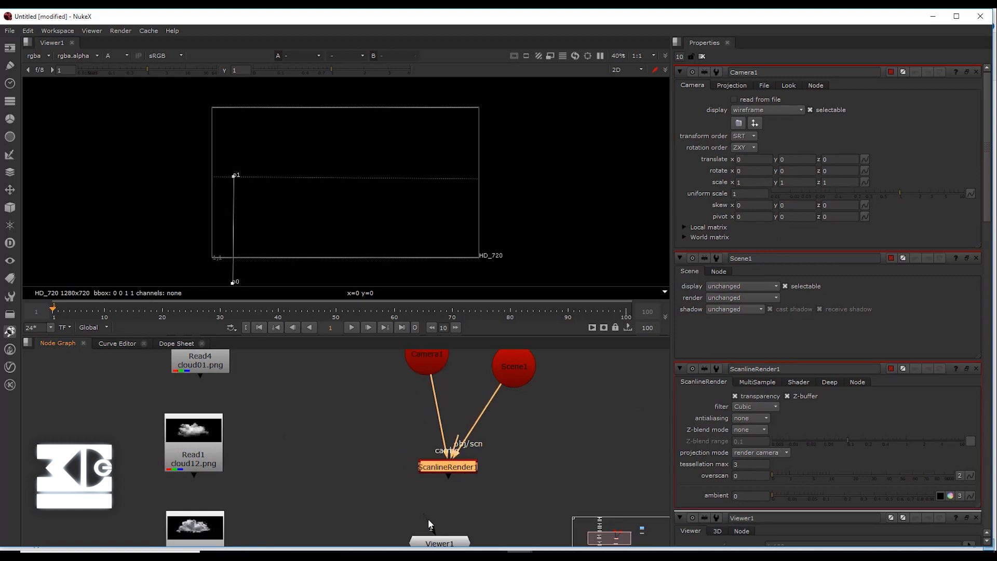
key(1)
Step: Add a Card node to the graph for the 3D scene
scroll(468, 400, down, 3)
key(Tab)
text(card)
key(Return)
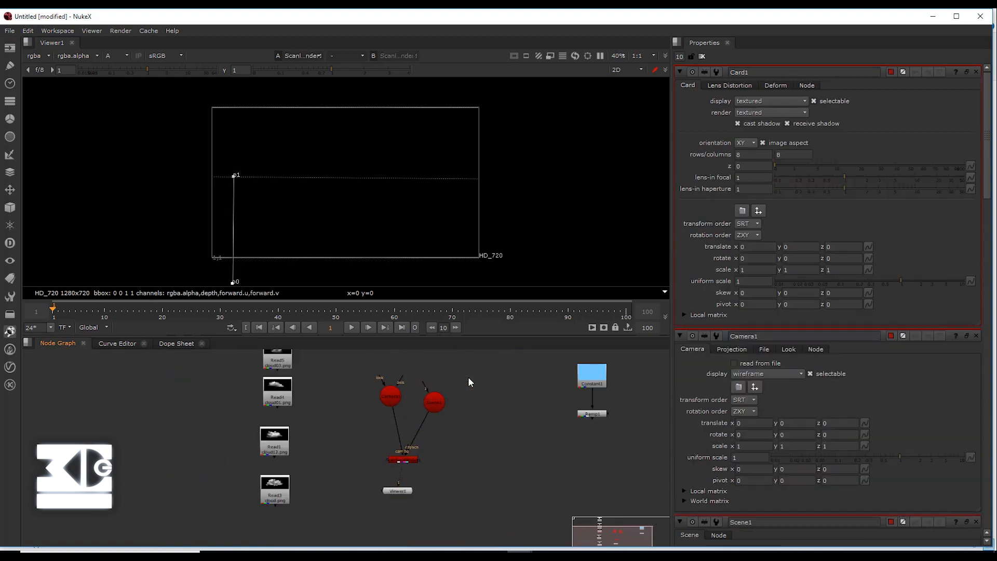
Step: Place the Card node between the Scene and the Ramp, connecting the card to the Scene and its image input to the Ramp
scroll(469, 405, up, 2)
drag(469, 409, 426, 400)
drag(477, 370, 634, 417)
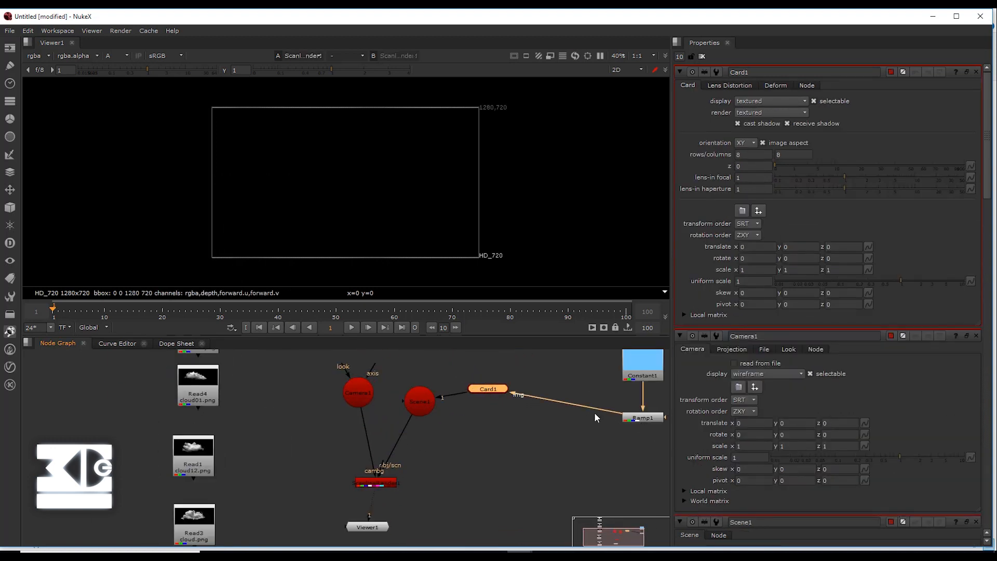
scroll(422, 475, down, 2)
drag(464, 415, 416, 433)
click(442, 395)
Step: Switch the viewer to 3D and move the camera back from the card to about y 0.205, z 2.275
key(Tab)
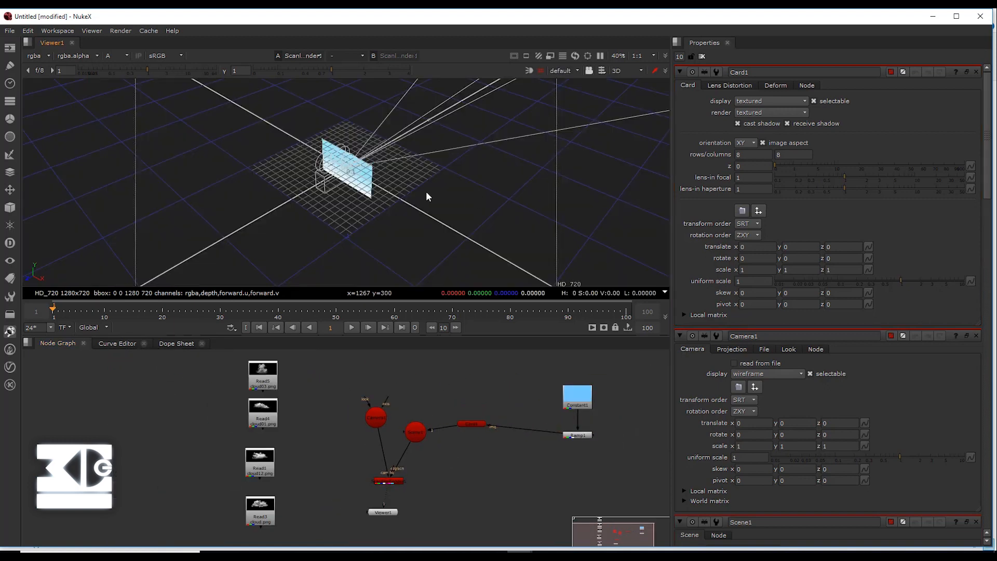
scroll(426, 192, up, 3)
ctrl+drag(426, 192, 228, 154)
click(365, 147)
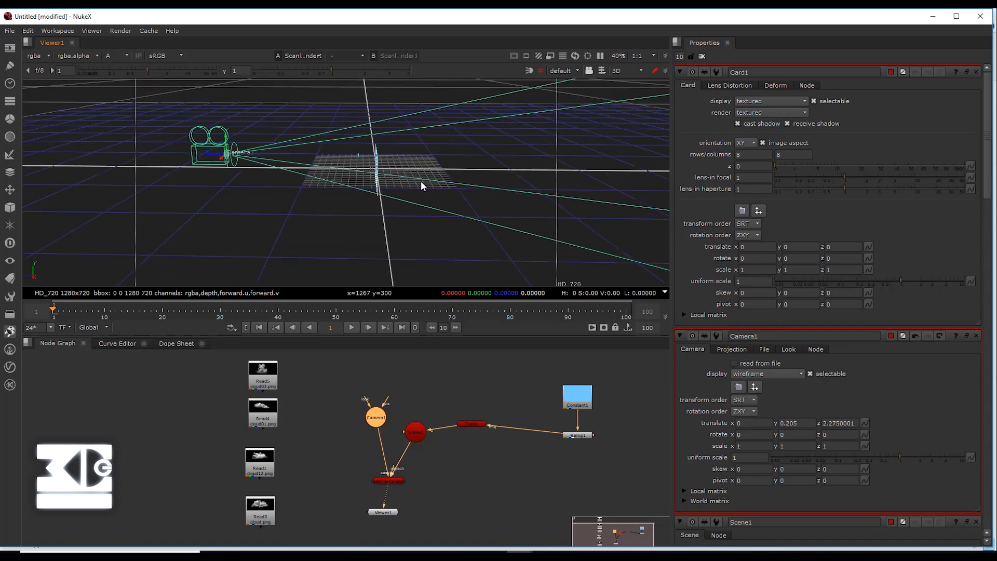
Step: Set the camera's focal length to 100
double_click(375, 419)
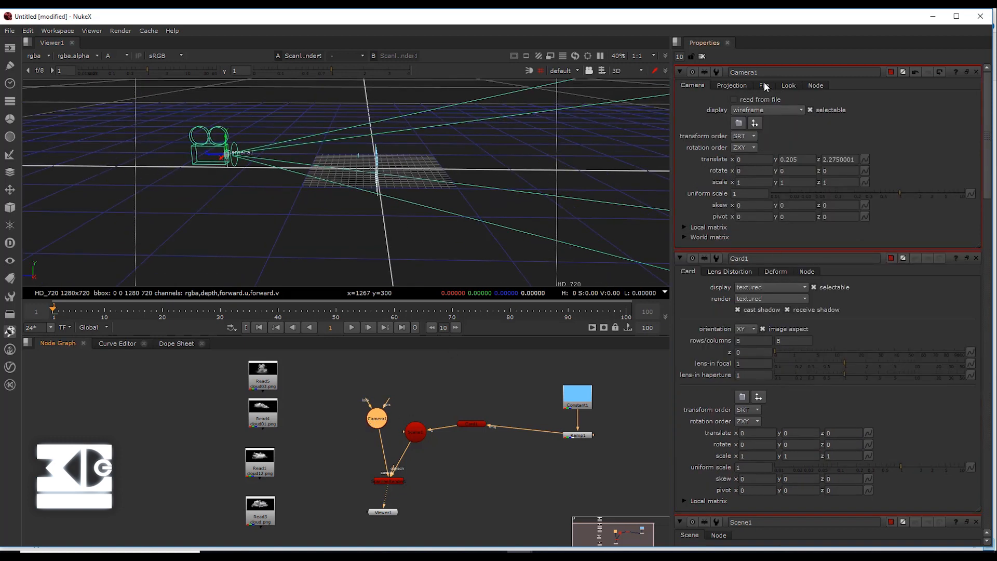
click(732, 85)
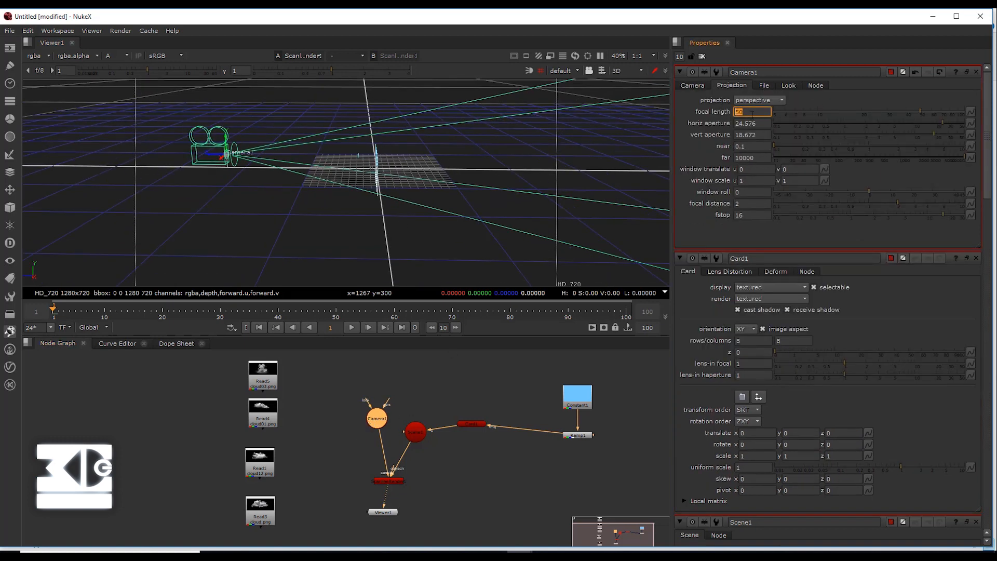
text(100)
key(Return)
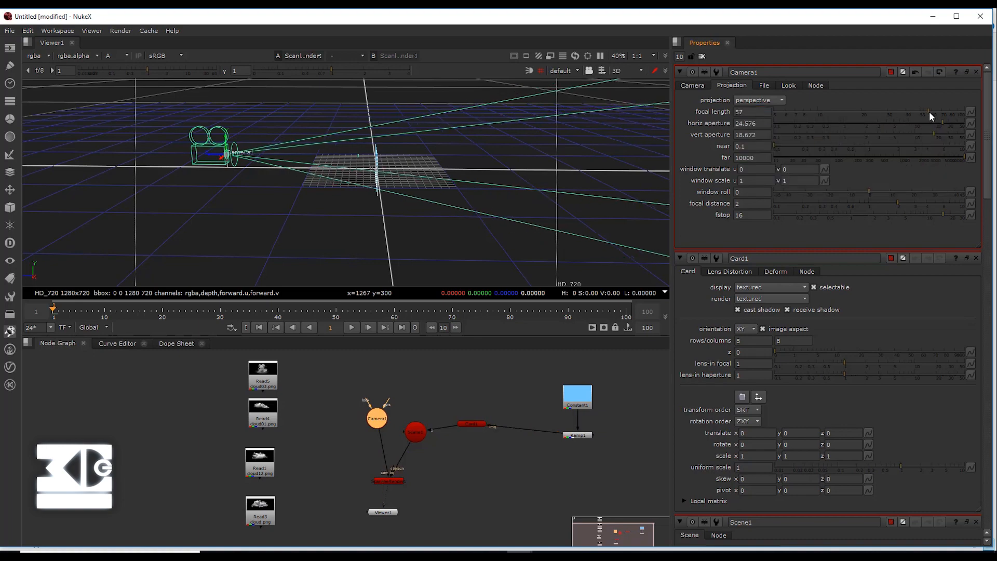
drag(846, 114, 966, 113)
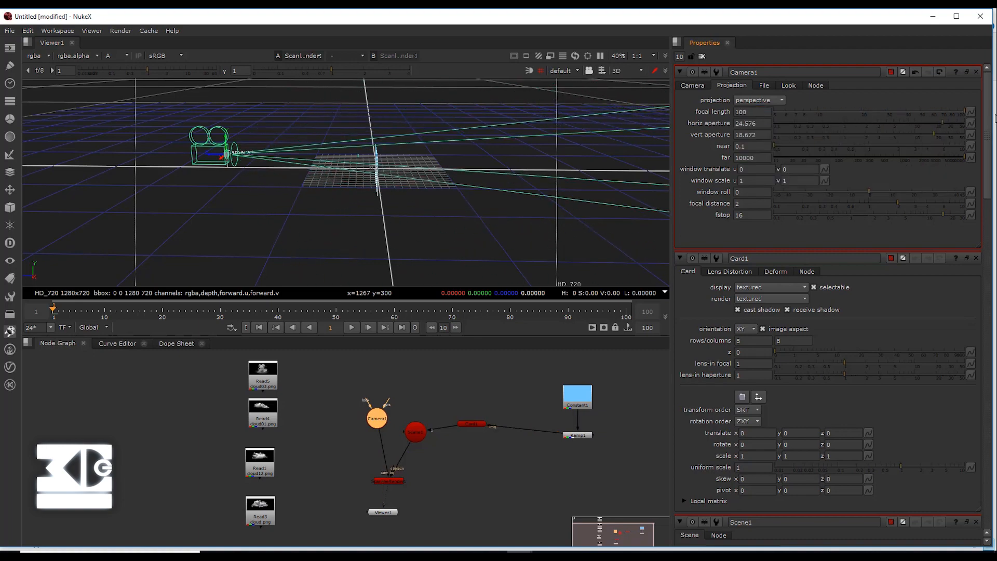
Step: Move the gradient card away from the camera to about y 0.43, z -4.26
ctrl+drag(278, 186, 750, 69)
click(437, 143)
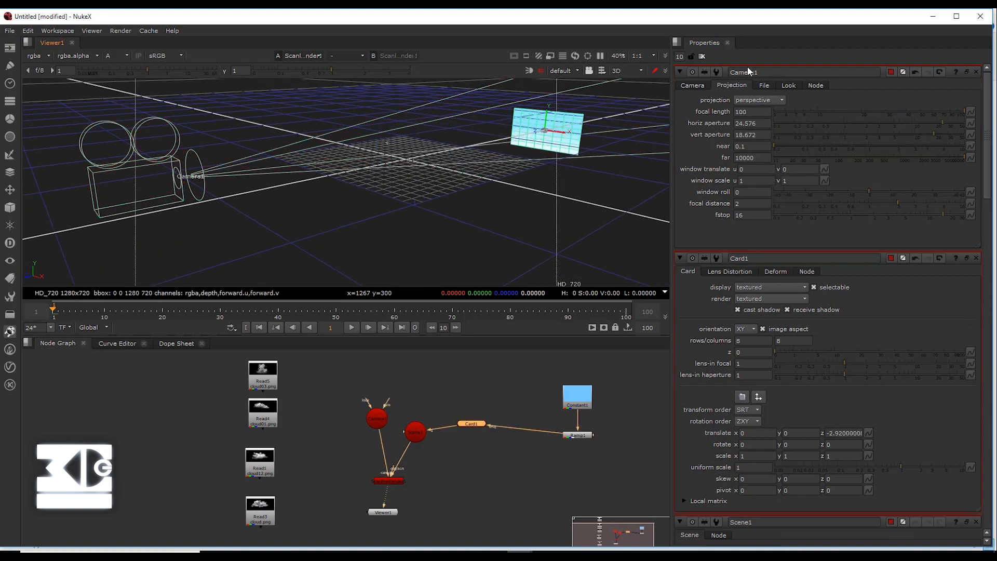
ctrl+drag(598, 145, 478, 156)
scroll(478, 156, down, 2)
drag(554, 163, 456, 193)
Step: Set the gradient card's uniform scale to 5
click(759, 468)
key(BackSpace)
text(5)
key(Return)
Step: Check the card's coverage through the render camera, restore the default view and return the viewer to 2D
scroll(643, 154, down, 2)
click(578, 71)
click(570, 90)
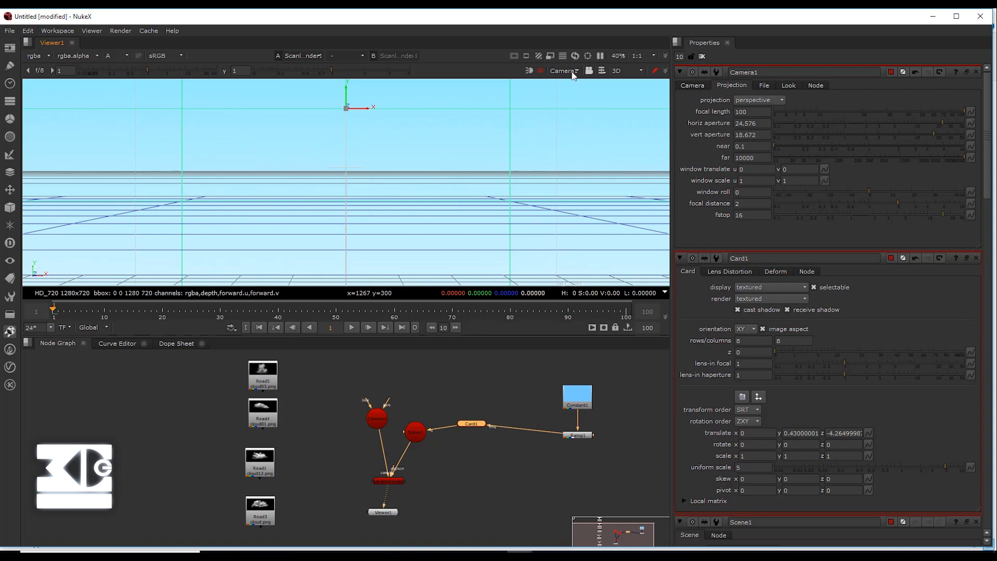
click(572, 72)
click(572, 82)
click(554, 180)
key(Tab)
Step: Align the Scene under the card and the camera, ScanlineRender and Viewer in one column, and display RGB in the viewer
drag(417, 433, 462, 470)
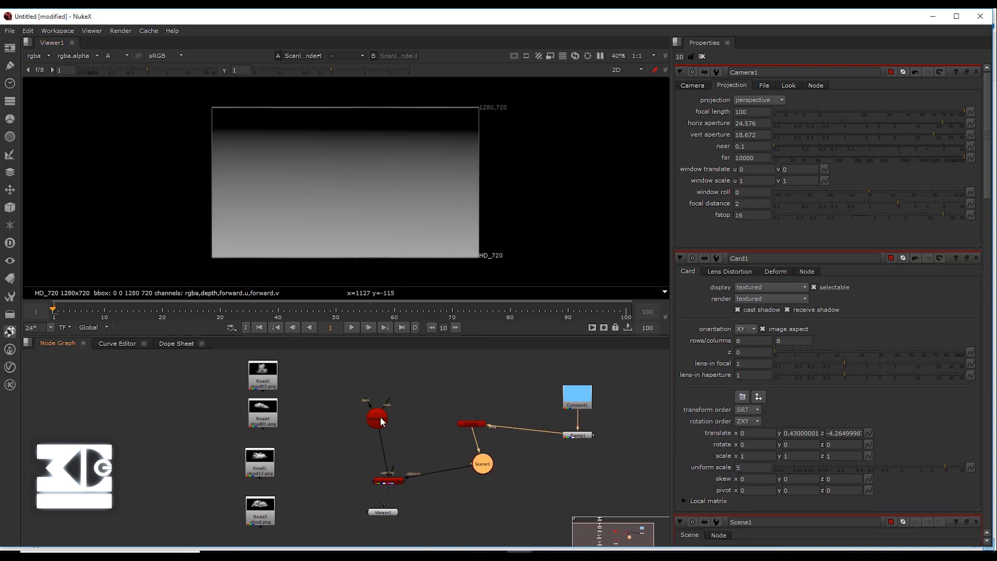
drag(382, 421, 369, 403)
drag(386, 481, 362, 472)
drag(488, 468, 476, 475)
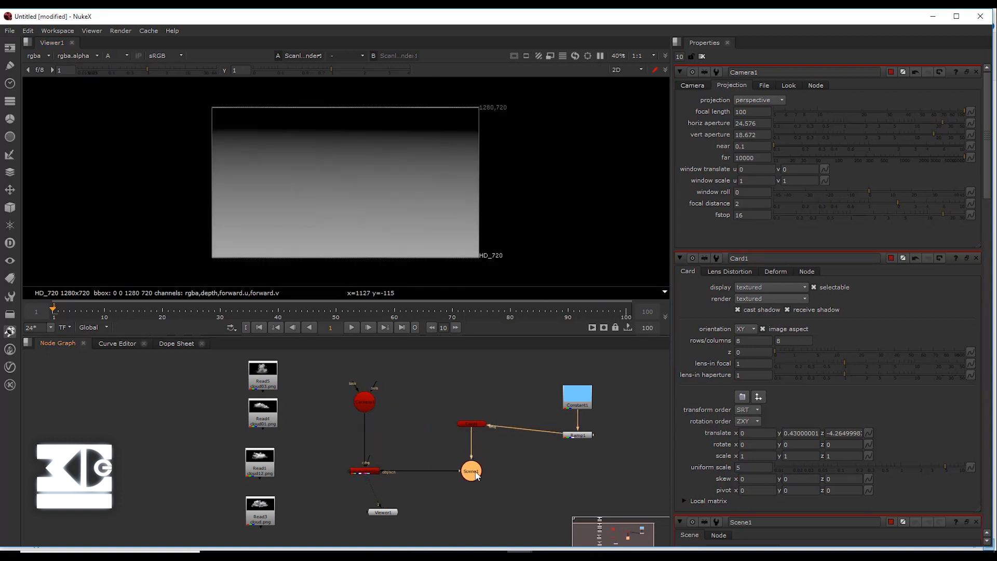
drag(381, 515, 357, 516)
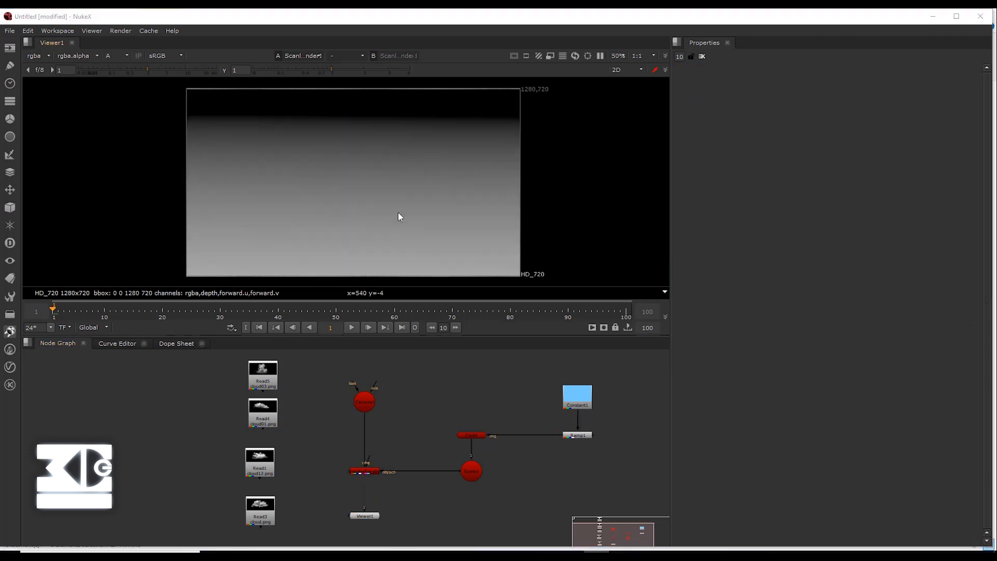
click(300, 159)
key(a)
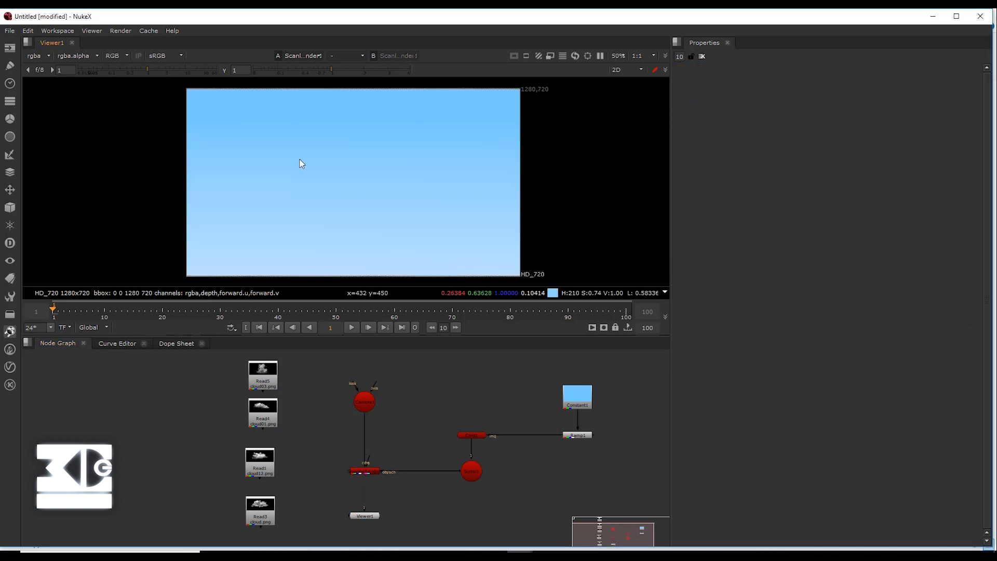
Step: Spread out the cloud Read nodes by moving three of them away from the rest of the graph
middle_drag(435, 402, 544, 436)
scroll(443, 399, up, 1)
drag(409, 394, 314, 368)
drag(407, 427, 319, 407)
drag(404, 445, 317, 445)
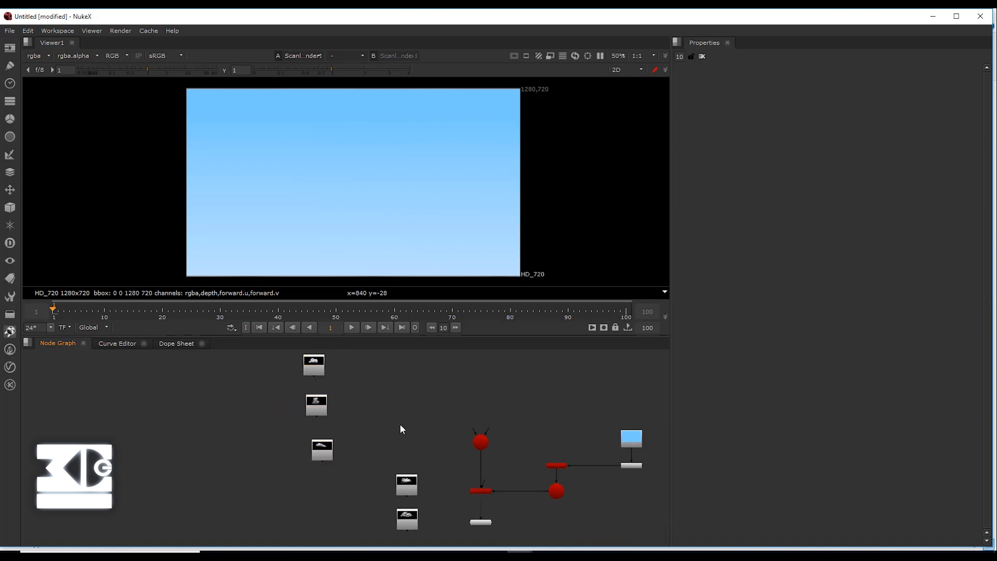
Step: Move the cloud13.png Read node clear of the others and add a Shuffle node after it
drag(311, 364, 378, 372)
key(Tab)
text(shuffle)
key(Return)
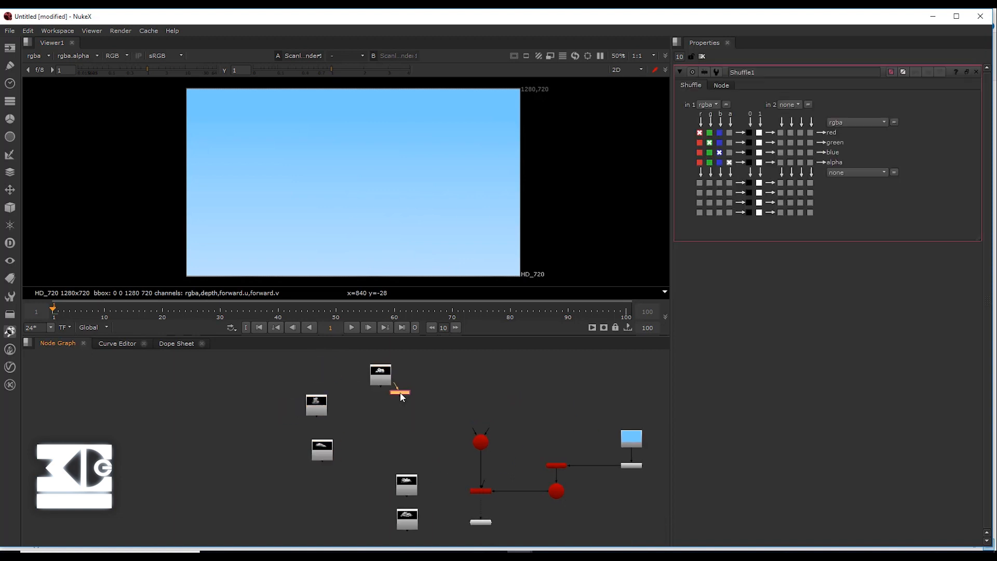
Step: View the cloud13.png Read node on its own and compare its colour image with its alpha channel
drag(380, 370, 359, 382)
key(1)
click(415, 392)
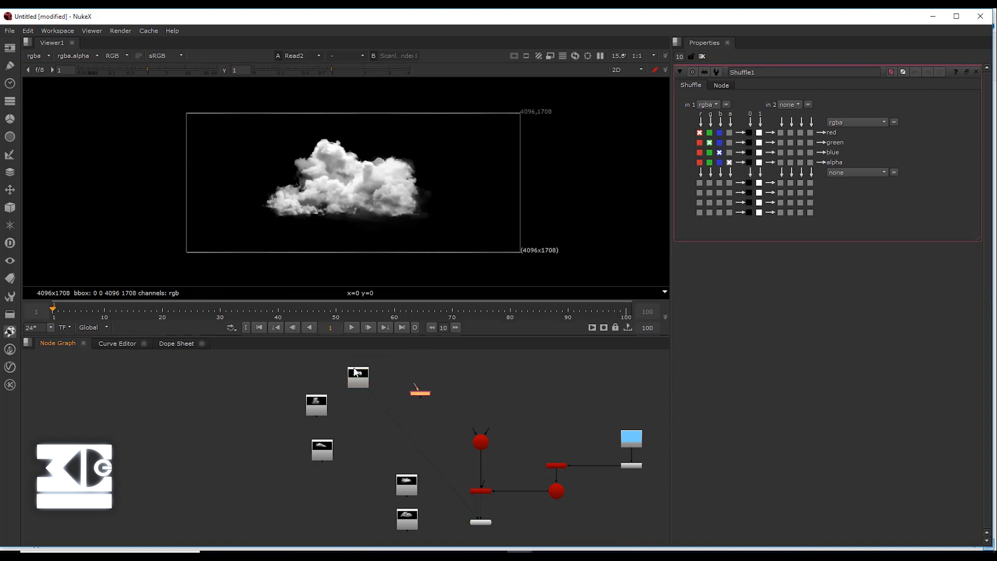
key(a)
key(a)
key(a)
key(a)
key(a)
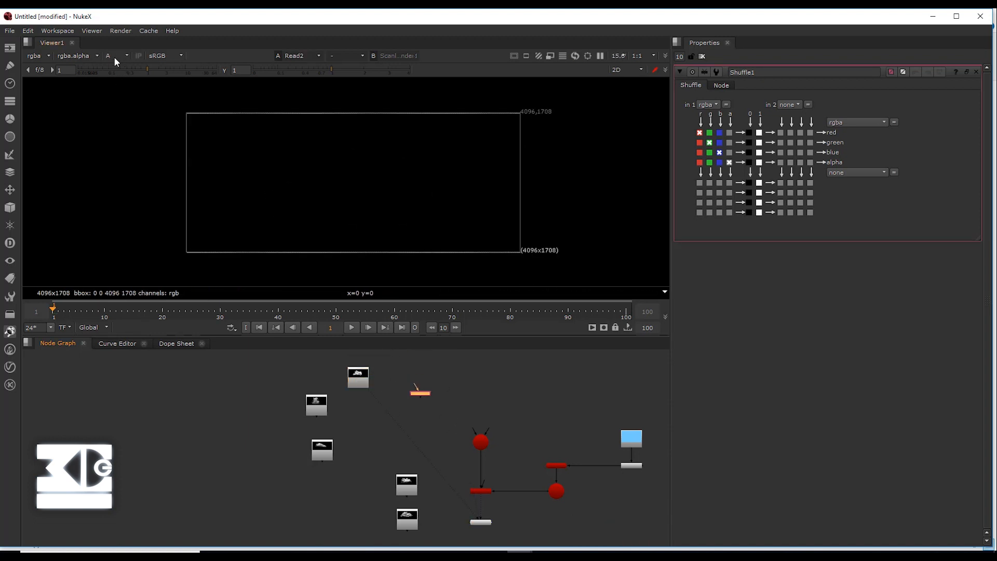
key(a)
Step: Connect the Shuffle node beneath the cloud13.png Read node and route the blue channel into alpha
scroll(413, 394, up, 3)
drag(417, 393, 300, 418)
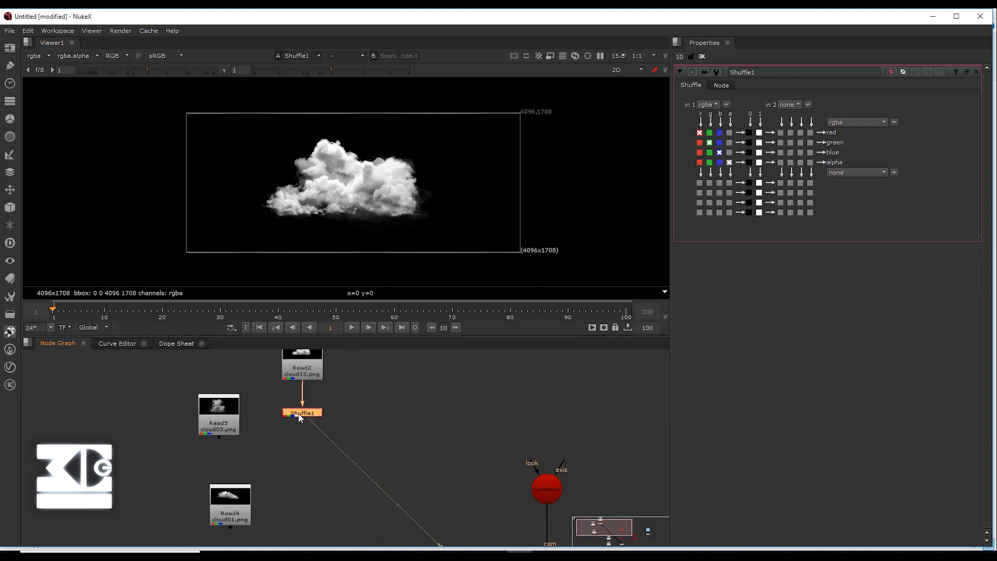
click(720, 162)
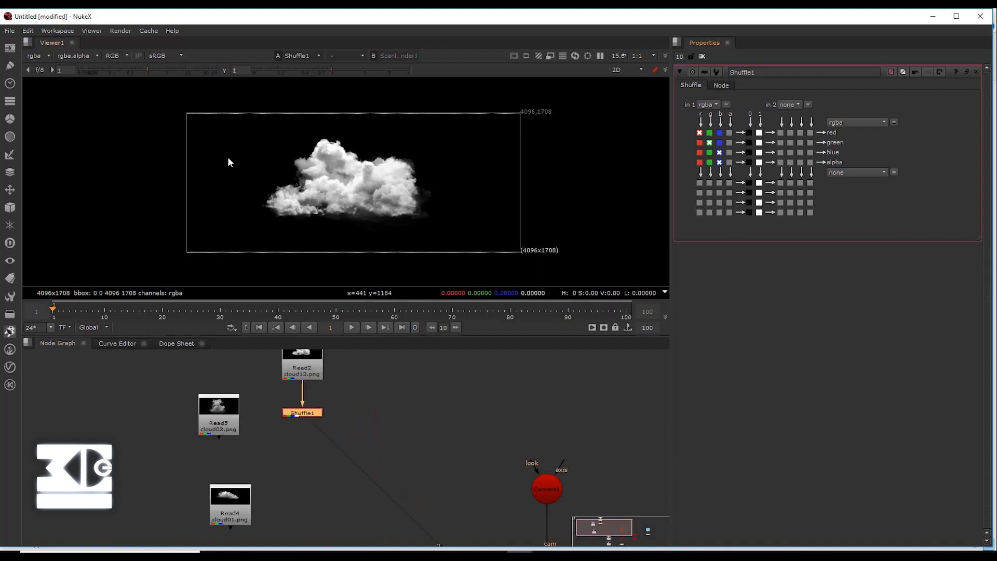
Step: Add a Grade node after the Shuffle and limit its channels to alpha
scroll(312, 432, up, 3)
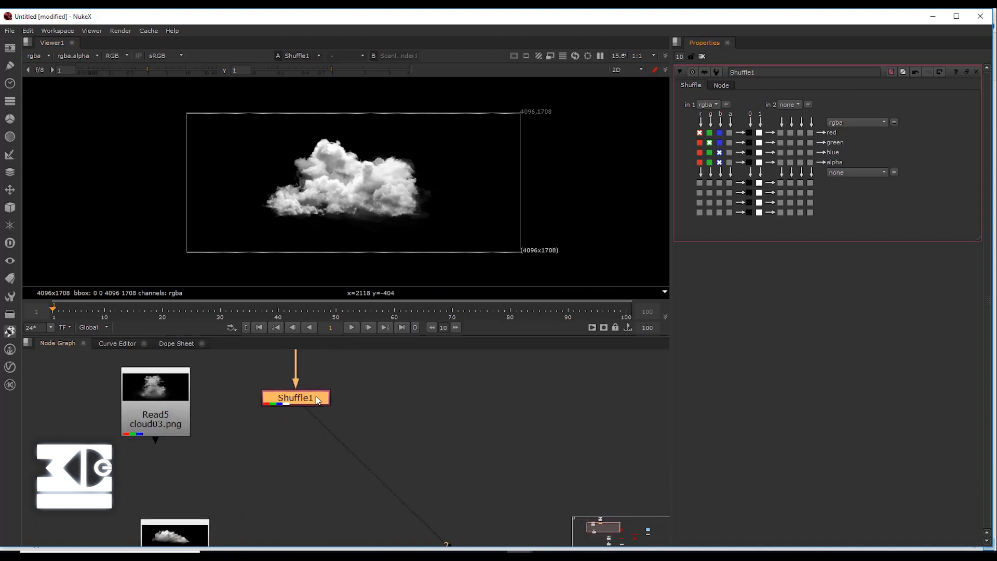
key(g)
scroll(312, 424, down, 3)
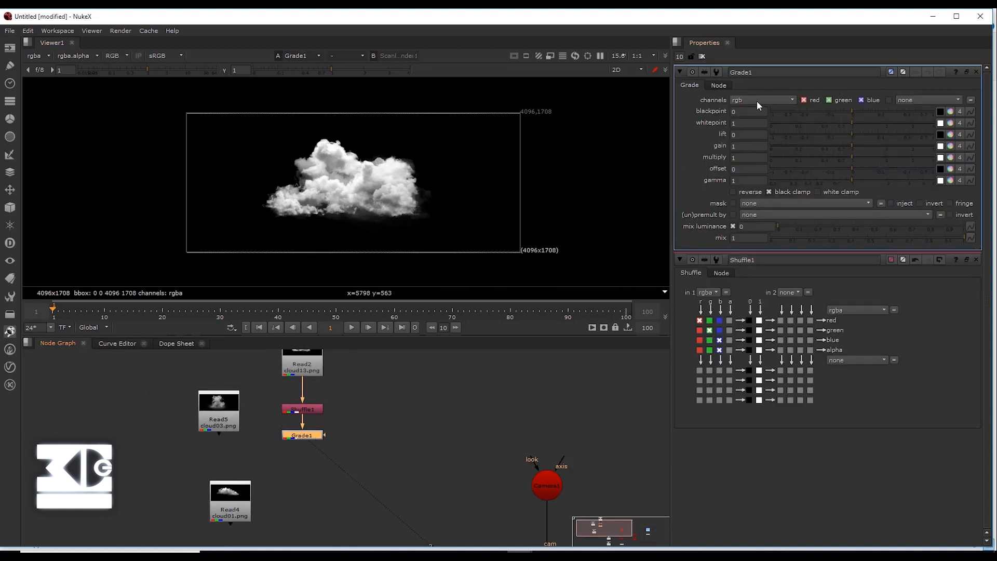
click(760, 101)
click(755, 150)
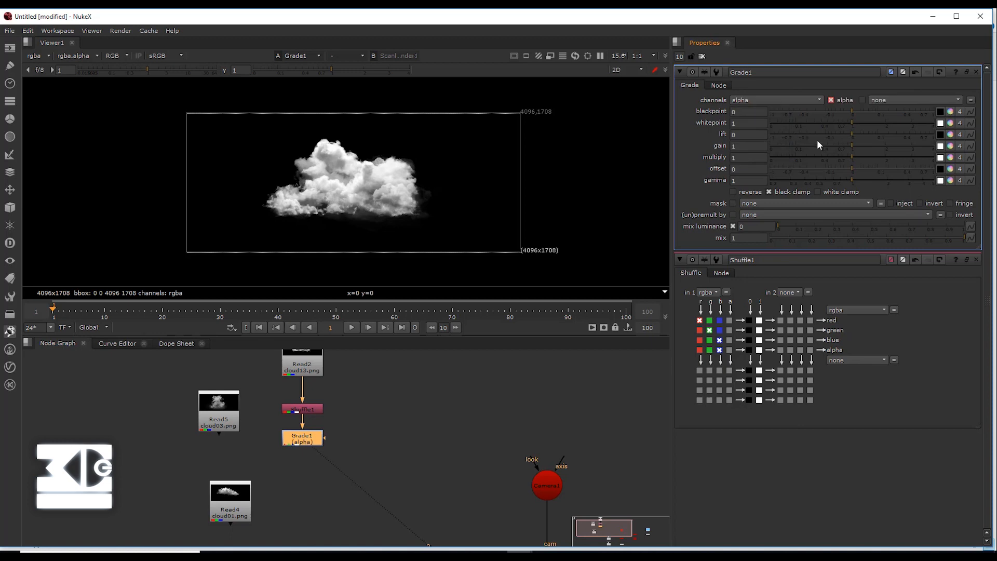
Step: Strengthen the cloud's alpha in the Grade with gain 1.32, multiply 4 and gamma 1.26
key(a)
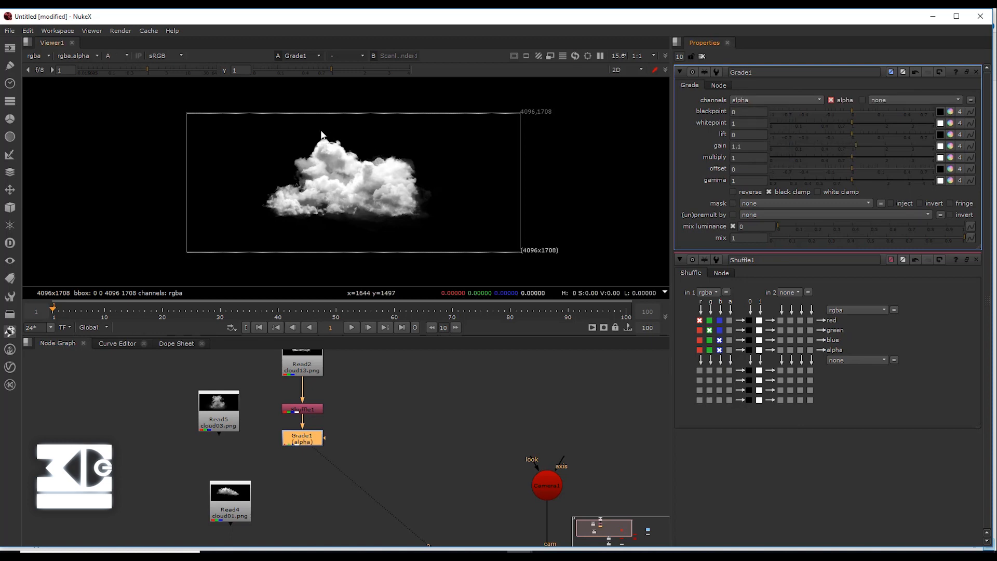
scroll(330, 177, up, 3)
drag(852, 147, 866, 163)
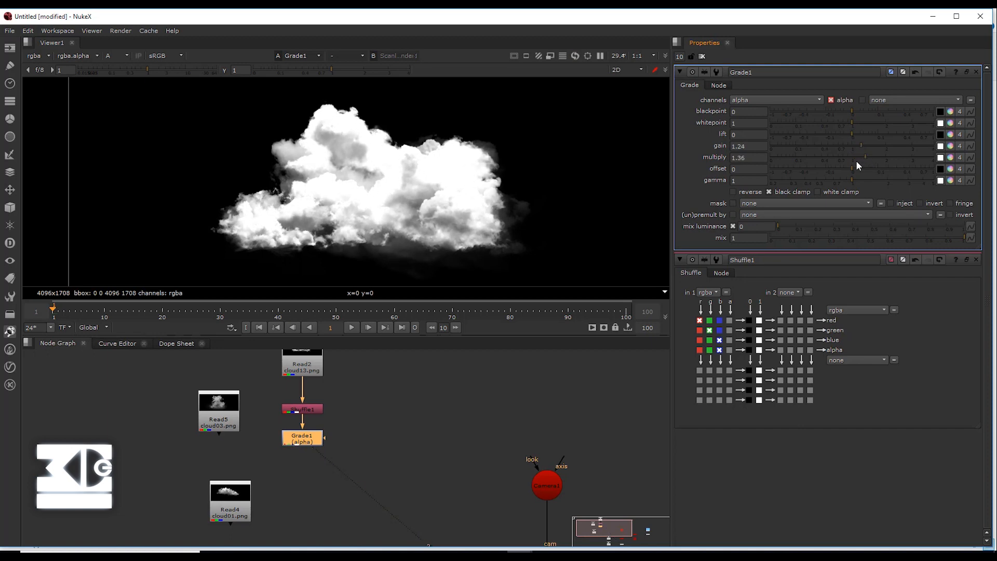
drag(852, 182, 865, 151)
scroll(466, 192, down, 4)
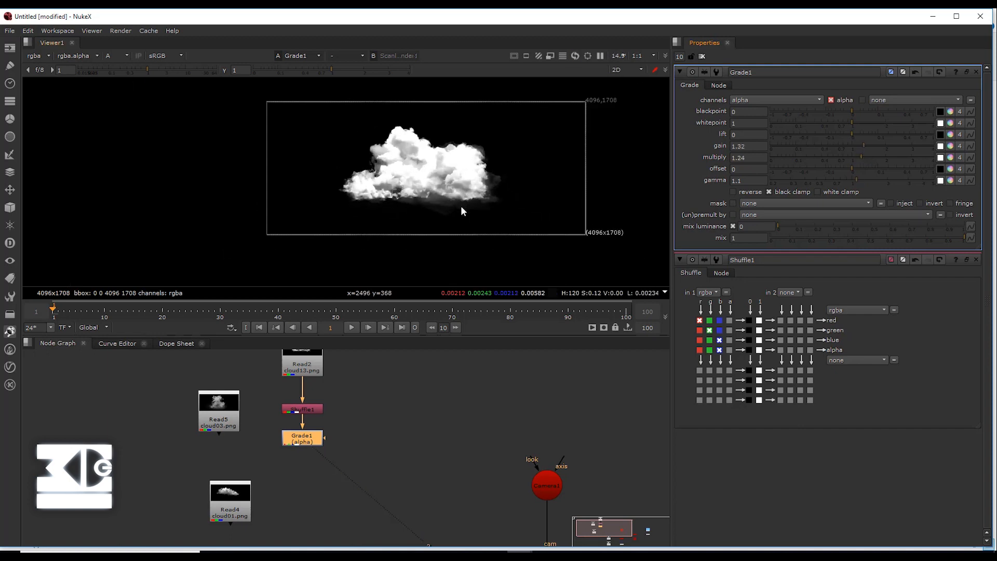
scroll(453, 197, up, 1)
click(424, 371)
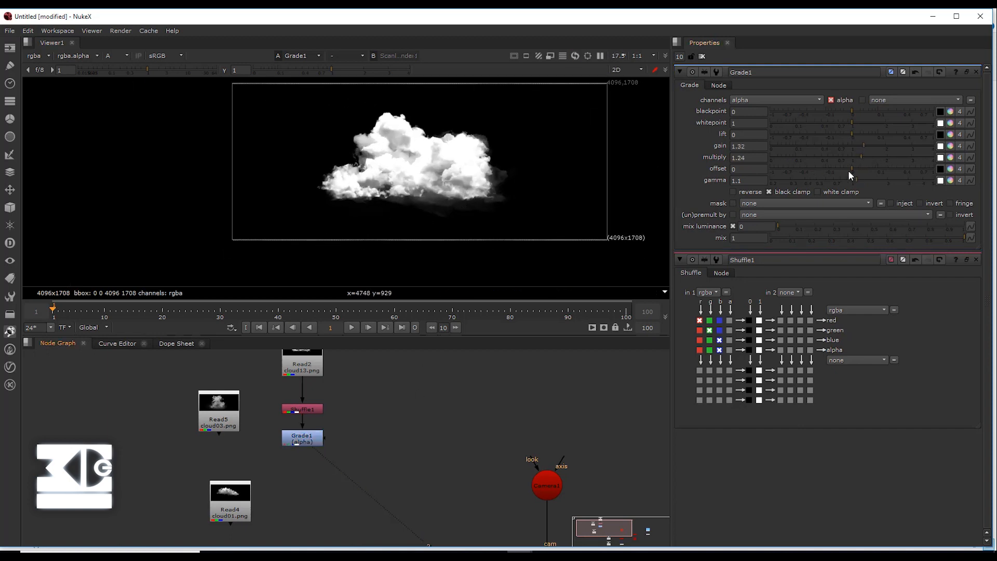
drag(855, 182, 939, 154)
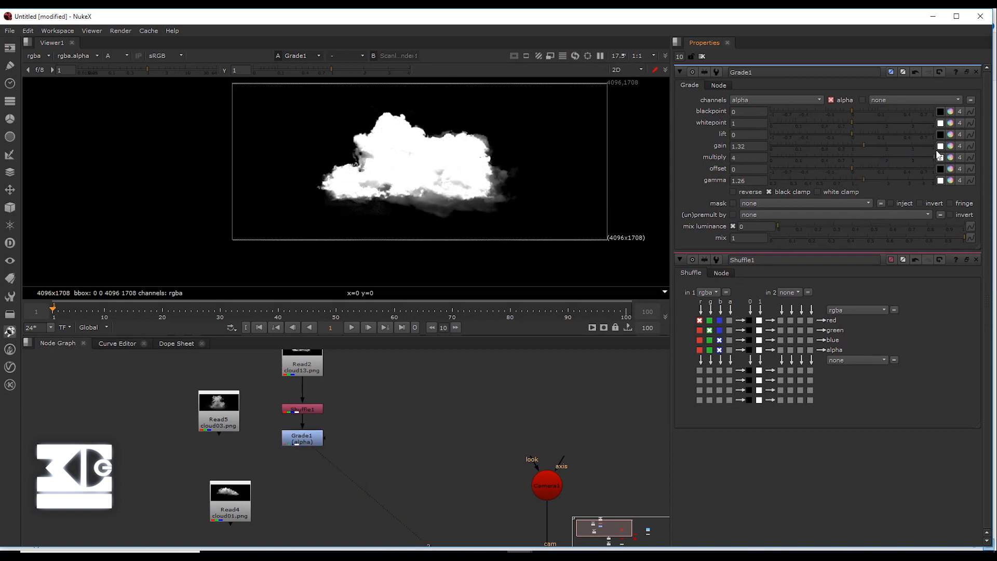
Step: Refine the cloud alpha Grade to gain 2.7 and gamma 0.69 while comparing the alpha with the colour image
key(a)
key(a)
drag(865, 147, 904, 142)
drag(864, 180, 833, 180)
scroll(400, 182, up, 3)
key(a)
scroll(370, 175, down, 4)
scroll(323, 374, down, 3)
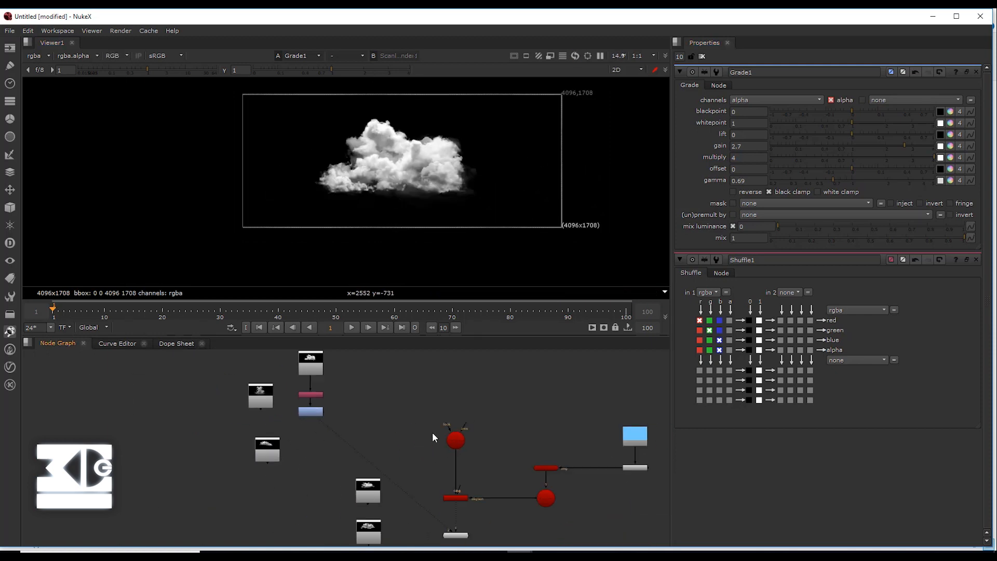
Step: View the ScanlineRender output at frame 39 and add a ParticleEmitter node above the camera
scroll(434, 438, up, 2)
key(2)
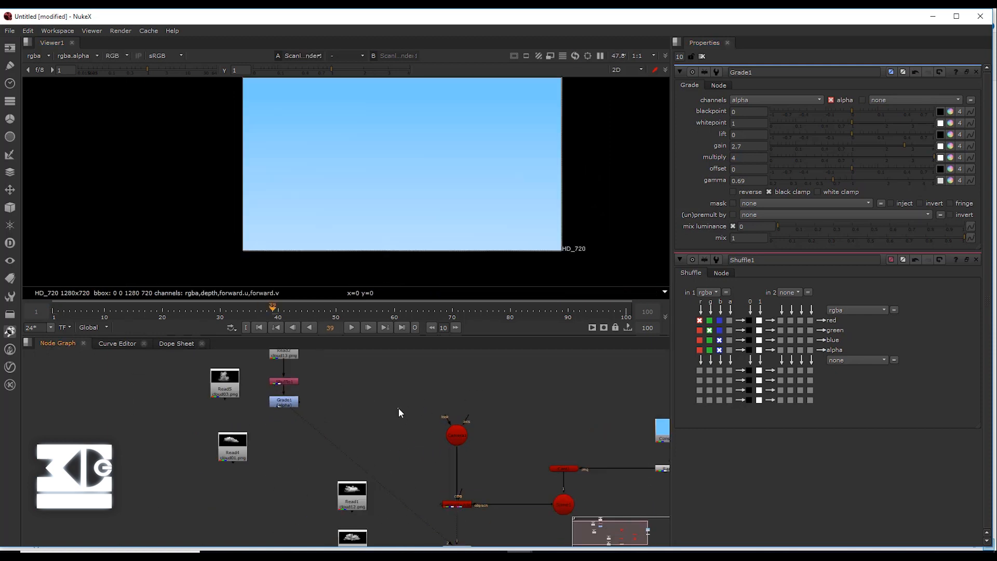
key(Tab)
text(particle)
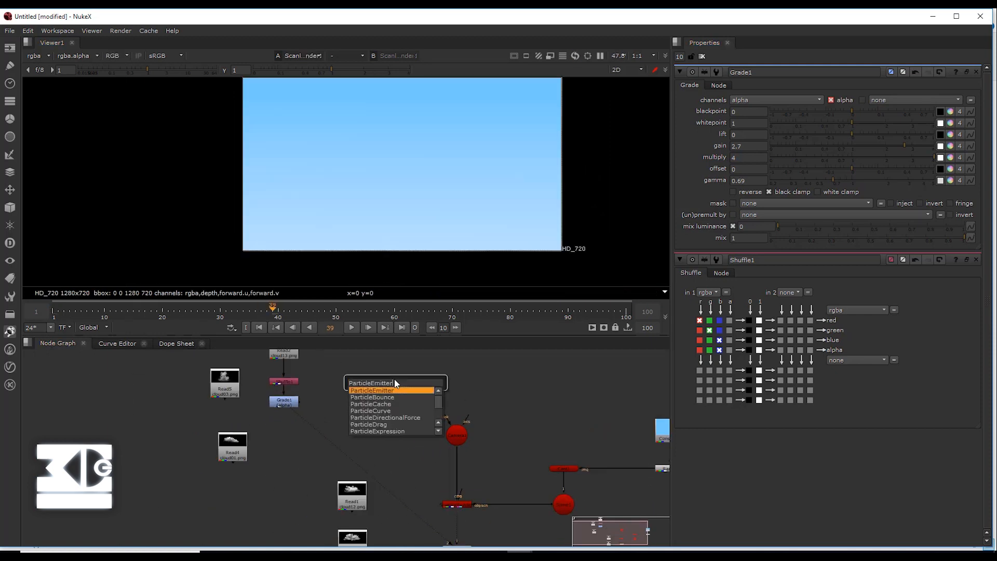
key(Return)
Step: Add a second Card node and connect it to the ParticleEmitter's emit input
key(Tab)
text(card)
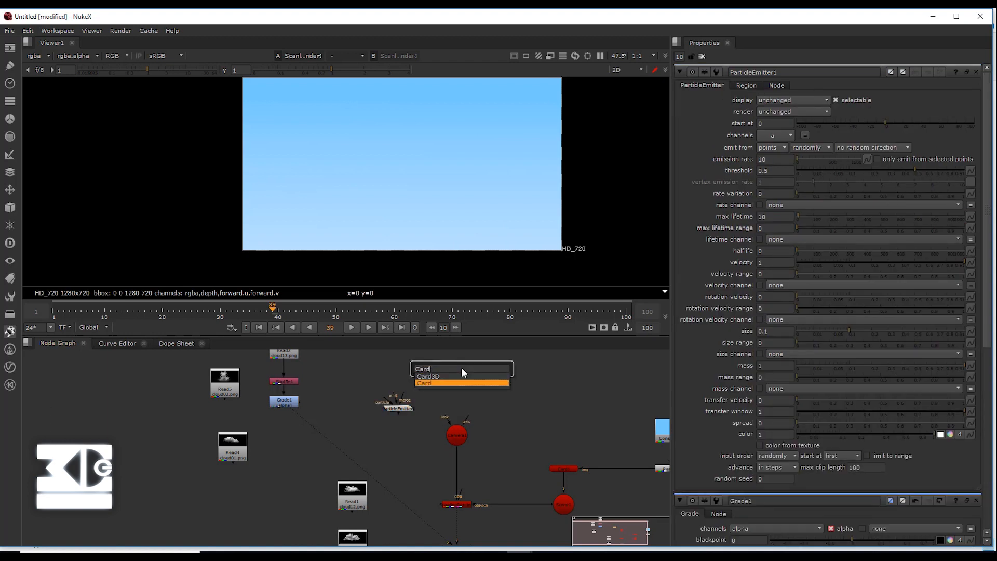
key(Return)
scroll(483, 406, up, 2)
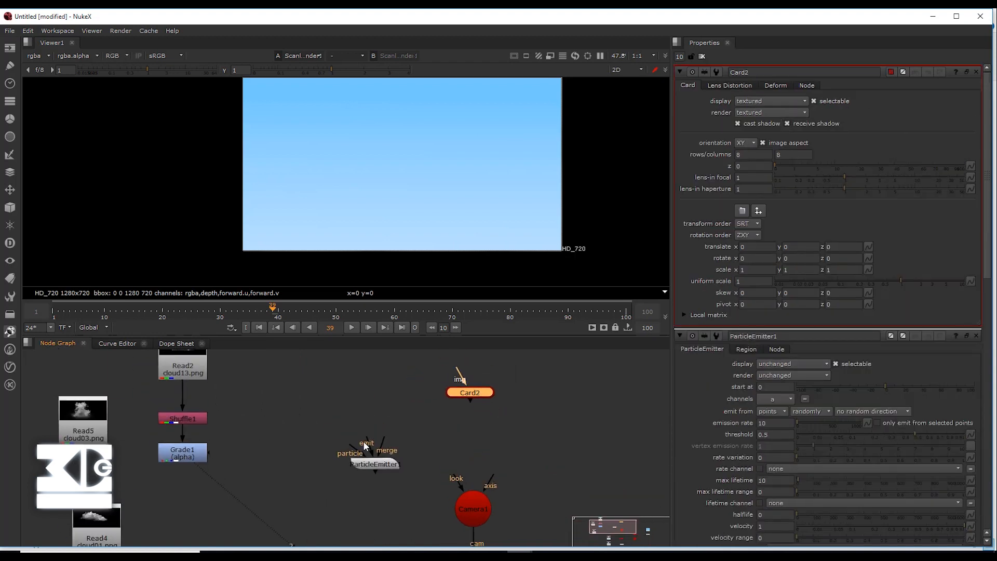
drag(364, 443, 442, 414)
Step: Rearrange the ParticleEmitter and its emit card above the render setup
drag(375, 464, 343, 393)
middle_drag(430, 428, 385, 435)
scroll(385, 435, down, 3)
drag(312, 384, 446, 439)
drag(408, 416, 552, 434)
Step: Move the gradient background card level with the Scene node to free the space above it
middle_drag(533, 448, 522, 382)
scroll(522, 382, down, 2)
drag(639, 387, 580, 472)
scroll(512, 388, up, 2)
middle_drag(512, 391, 570, 405)
Step: Connect the ParticleEmitter to the Scene node and align the emitter directly above it with its card alongside
drag(473, 349, 668, 405)
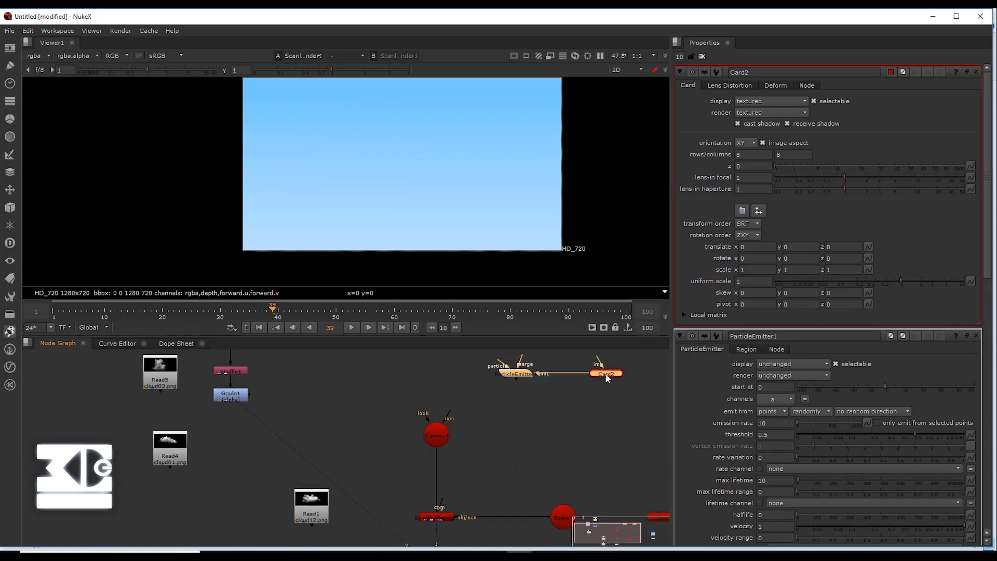
drag(606, 374, 667, 380)
middle_drag(574, 427, 497, 404)
middle_drag(480, 491, 500, 515)
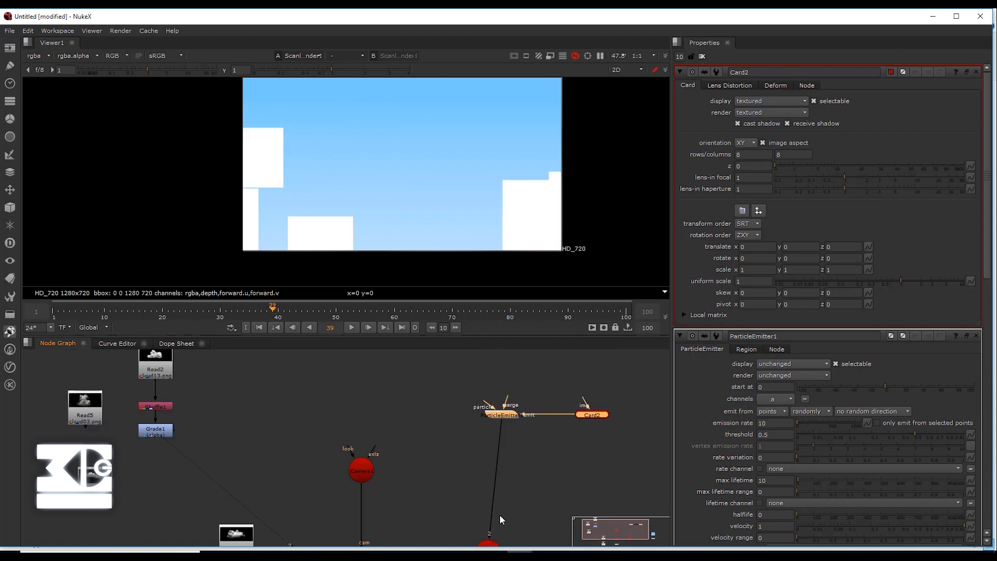
drag(444, 368, 617, 427)
drag(561, 413, 576, 420)
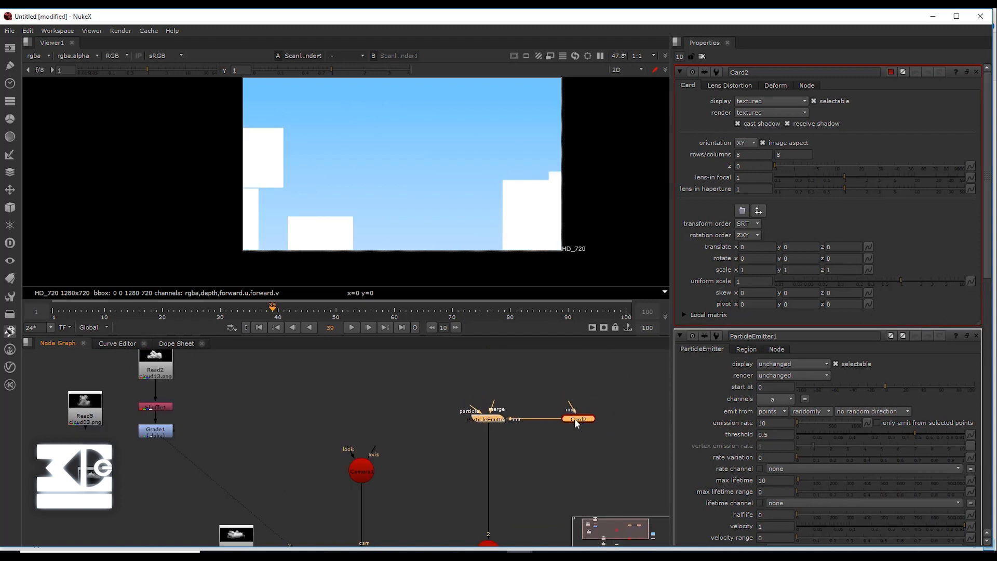
Step: In the 3D view, rotate the emission card to -90 on the X axis so the particles rise upward
key(Tab)
ctrl+drag(406, 151, 386, 217)
scroll(386, 217, up, 3)
click(310, 170)
scroll(311, 170, up, 2)
scroll(311, 169, up, 2)
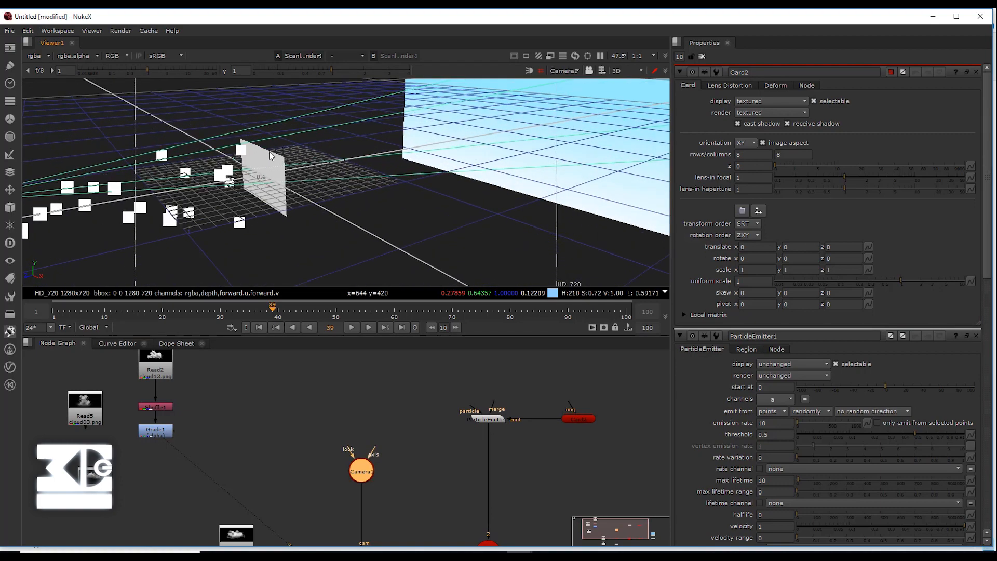
click(278, 162)
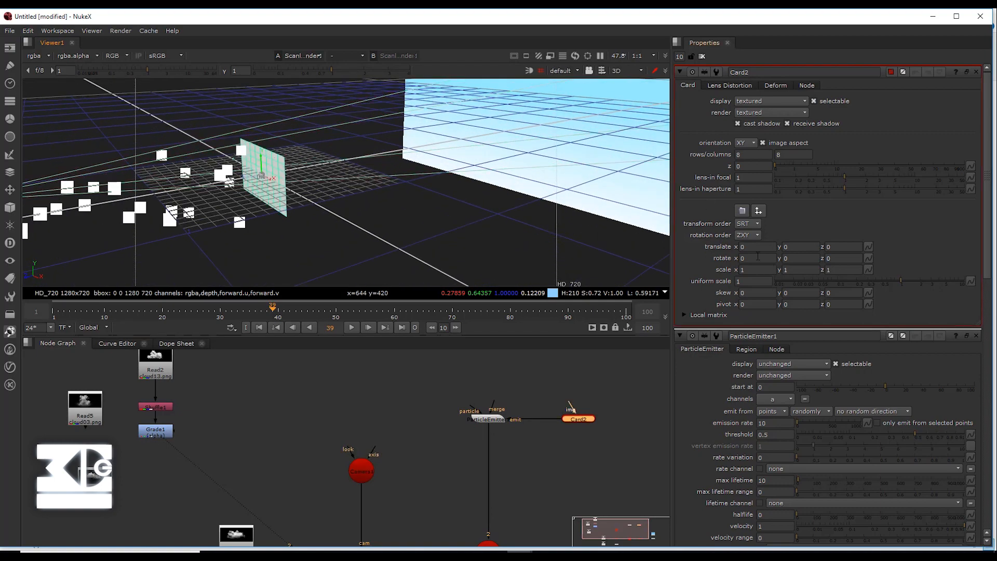
text(90)
key(Return)
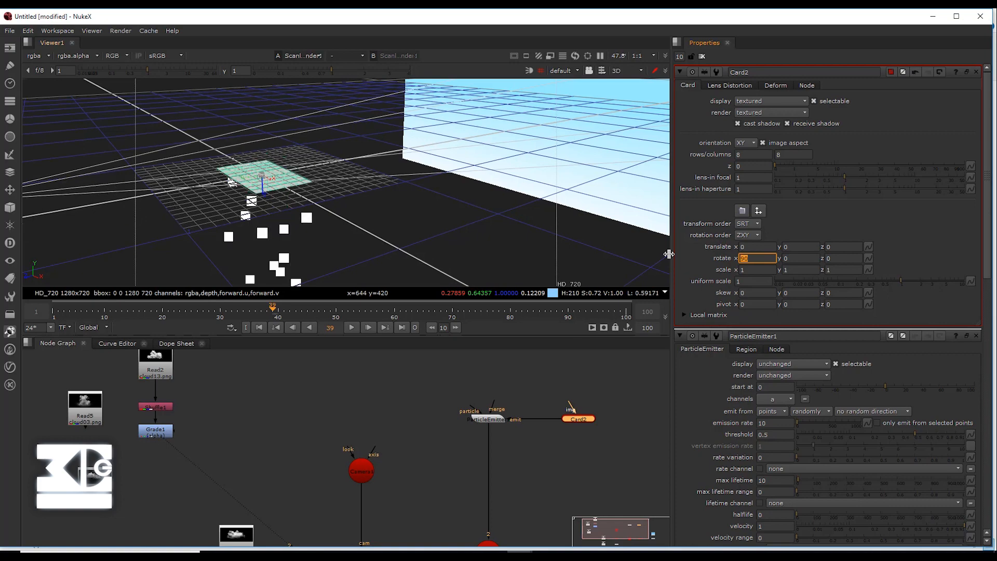
text(-90)
key(Return)
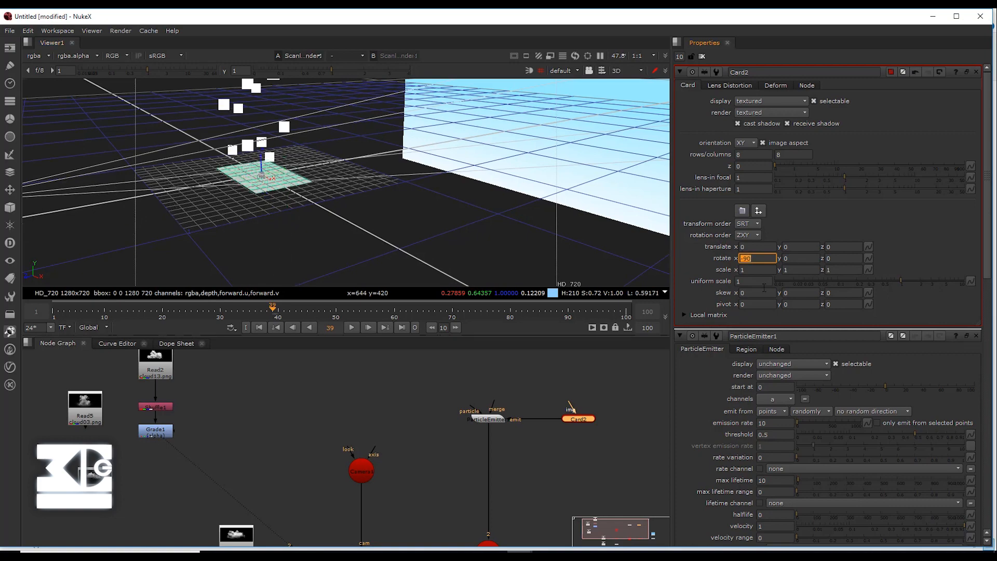
Step: Set the emission card's uniform scale to 3
ctrl+drag(259, 198, 506, 159)
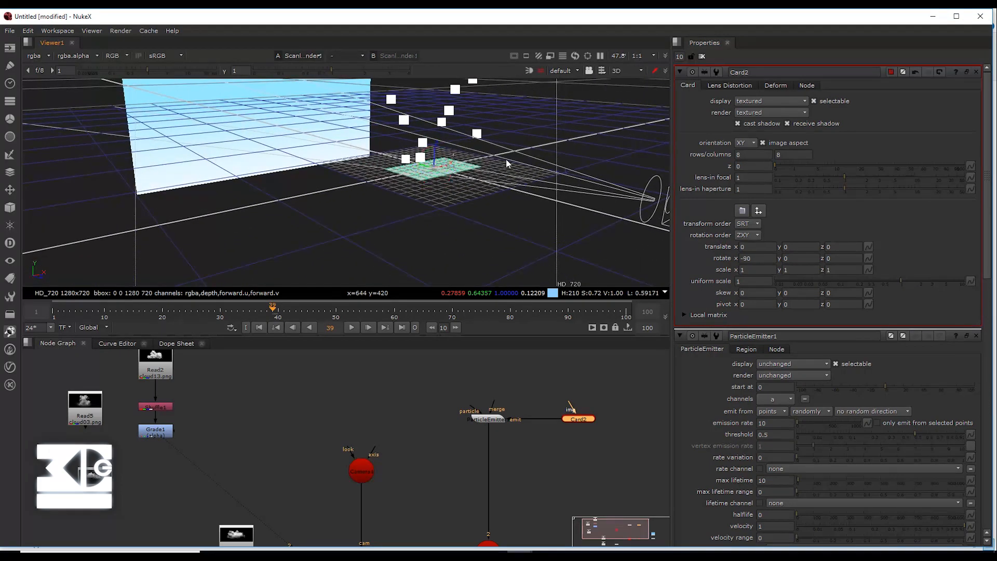
text(3)
key(Return)
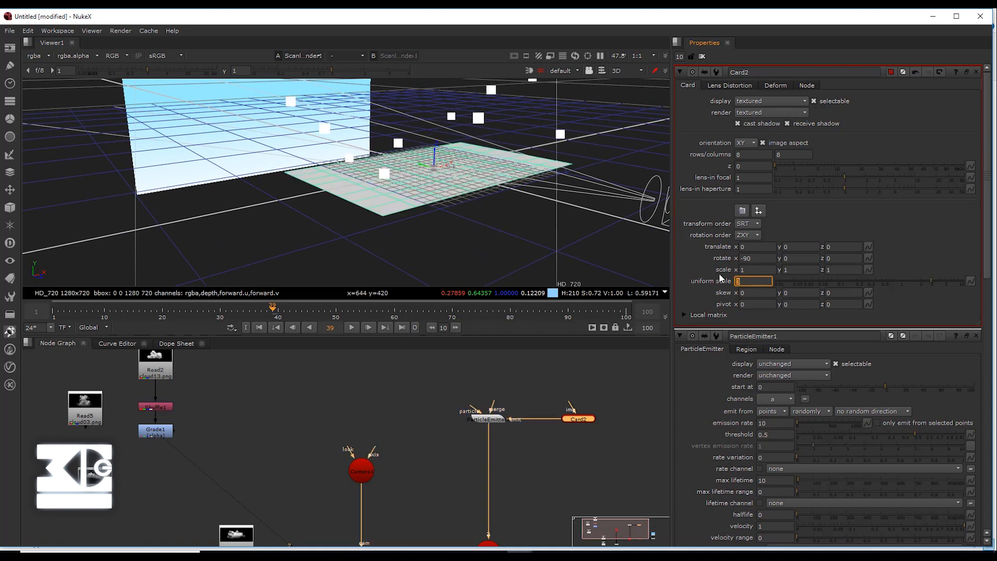
ctrl+drag(382, 145, 395, 153)
key(ctrl+z)
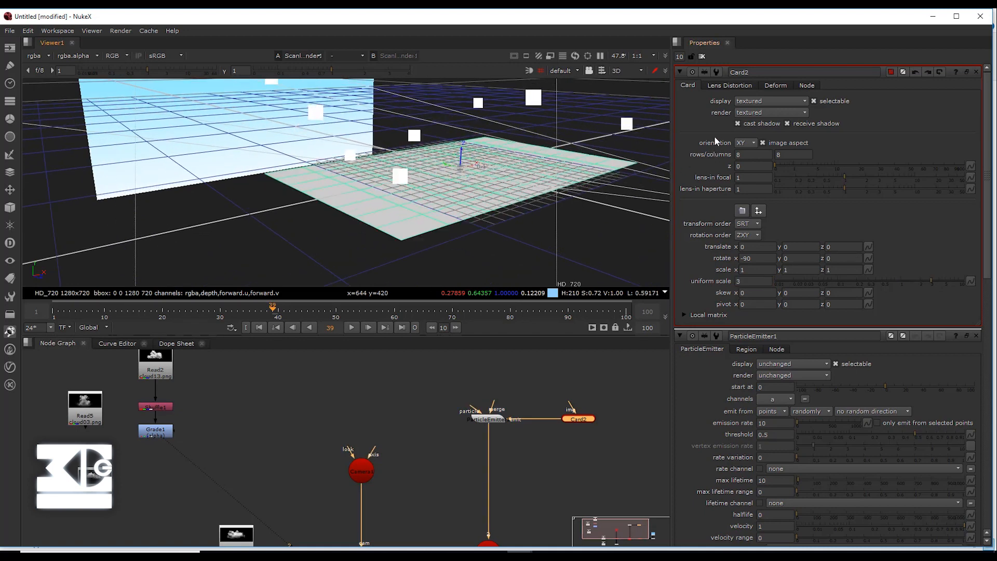
Step: Make the ParticleEmitter emit from faces and settle its emission rate at 20 after trying 70
scroll(498, 419, up, 1)
double_click(488, 420)
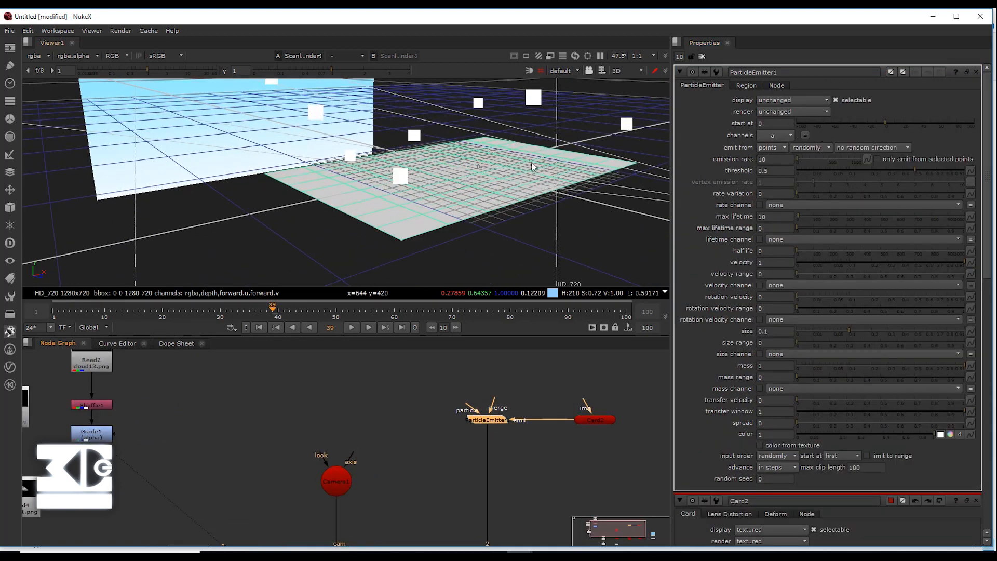
ctrl+drag(531, 165, 480, 189)
click(766, 168)
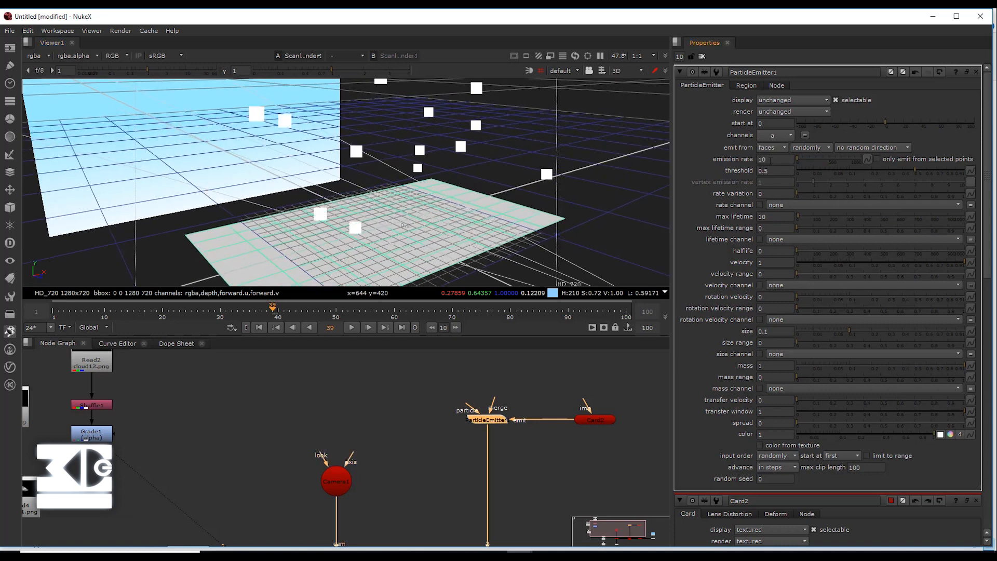
text(70)
key(Return)
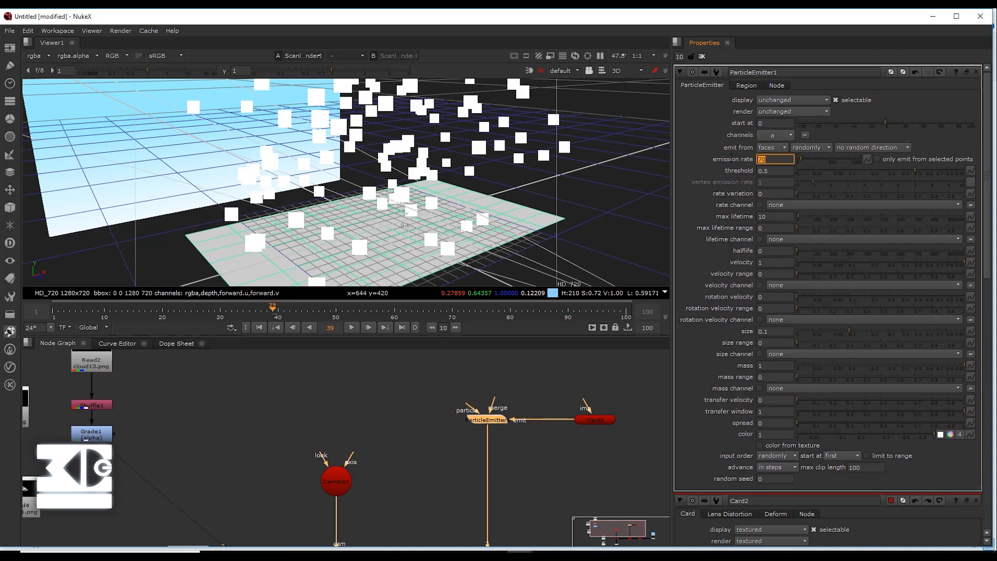
key(Return)
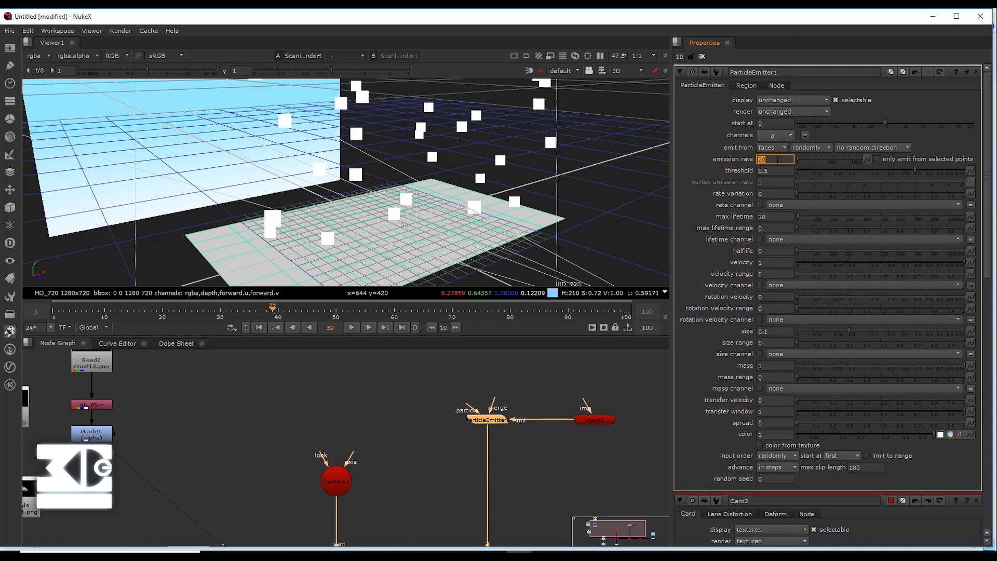
Step: Set the ParticleEmitter's threshold to 1 and lower its velocity to 0.032
click(771, 169)
text(1)
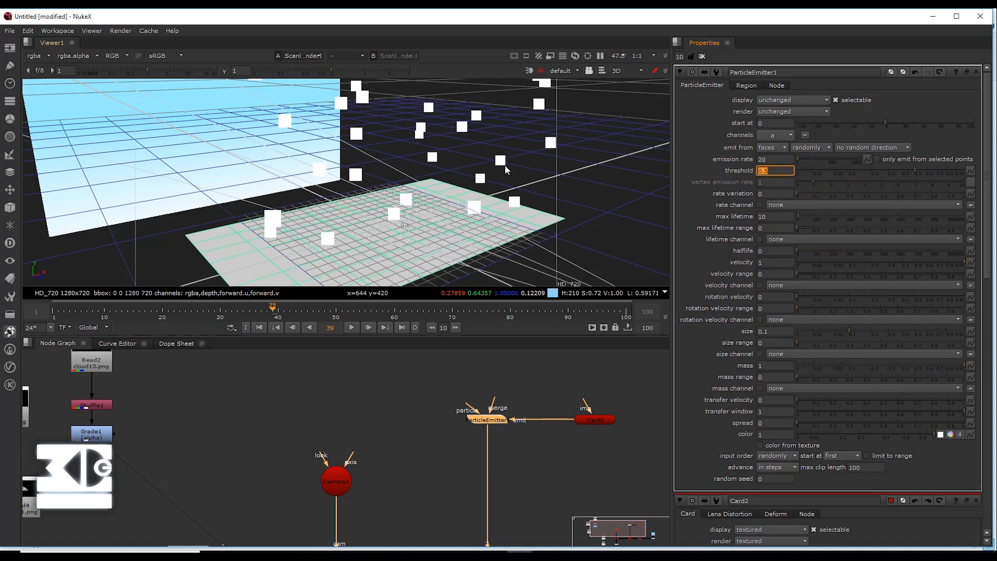
key(Return)
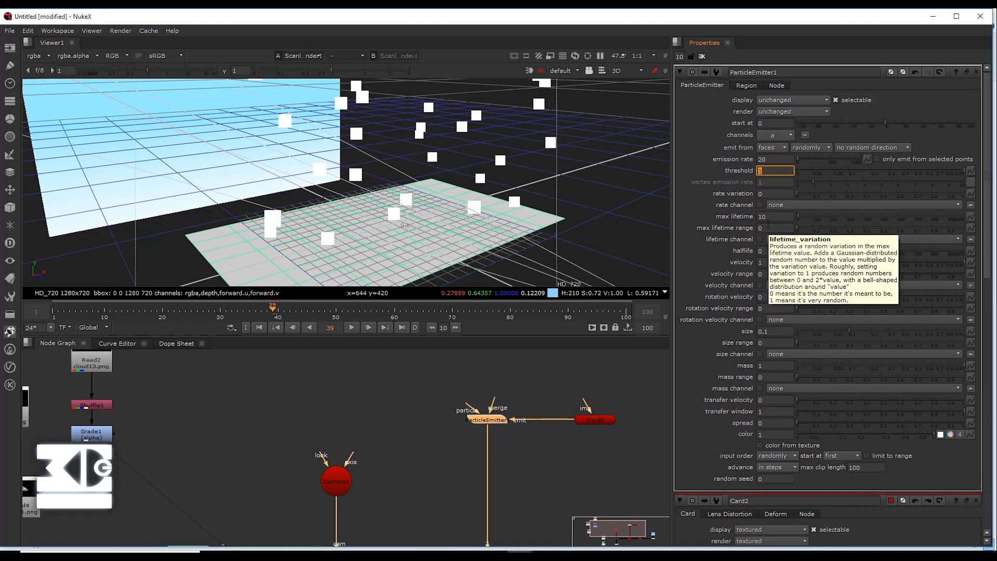
drag(959, 263, 825, 257)
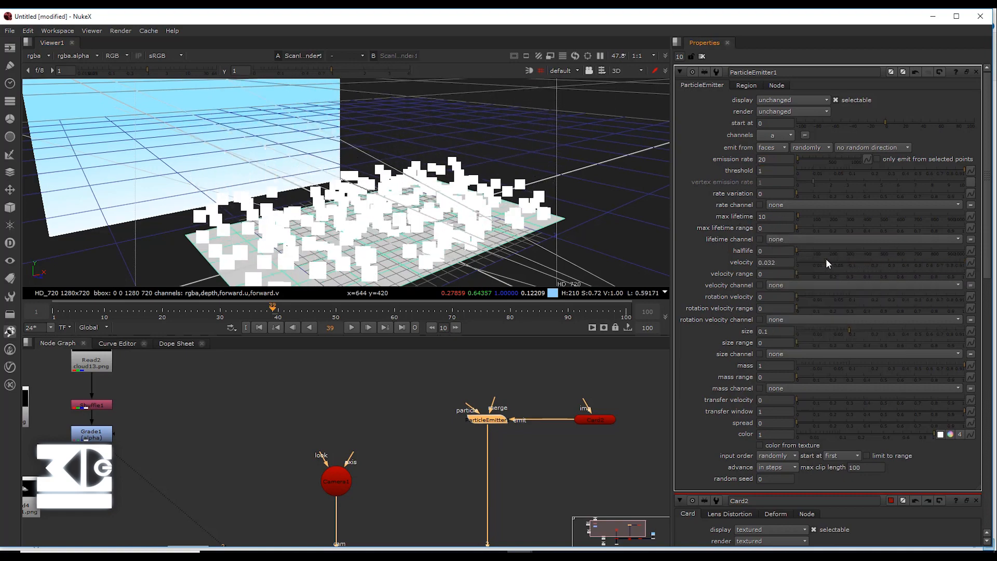
Step: Set the ParticleEmitter's emission rate to 10 and its velocity to 0.02
double_click(770, 159)
text(10)
key(Return)
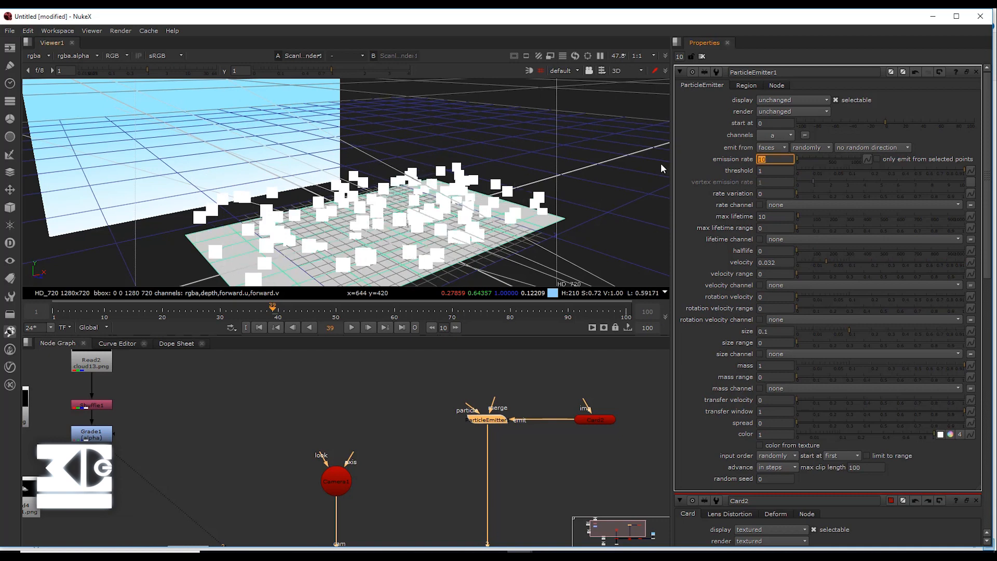
click(819, 260)
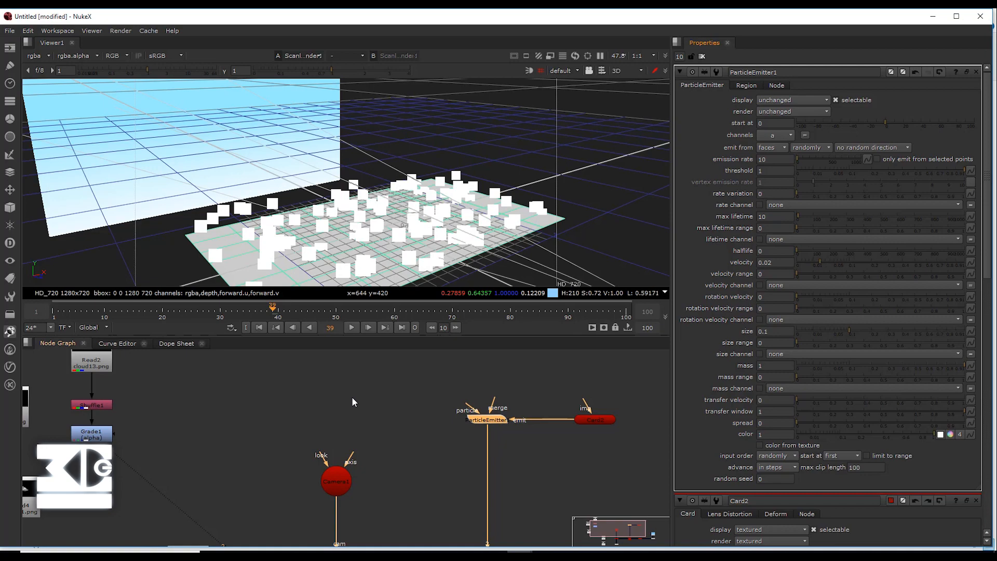
Step: Set the particle size to 0.145 and connect the cloud13.png Grade node to the ParticleEmitter's particle input
click(861, 331)
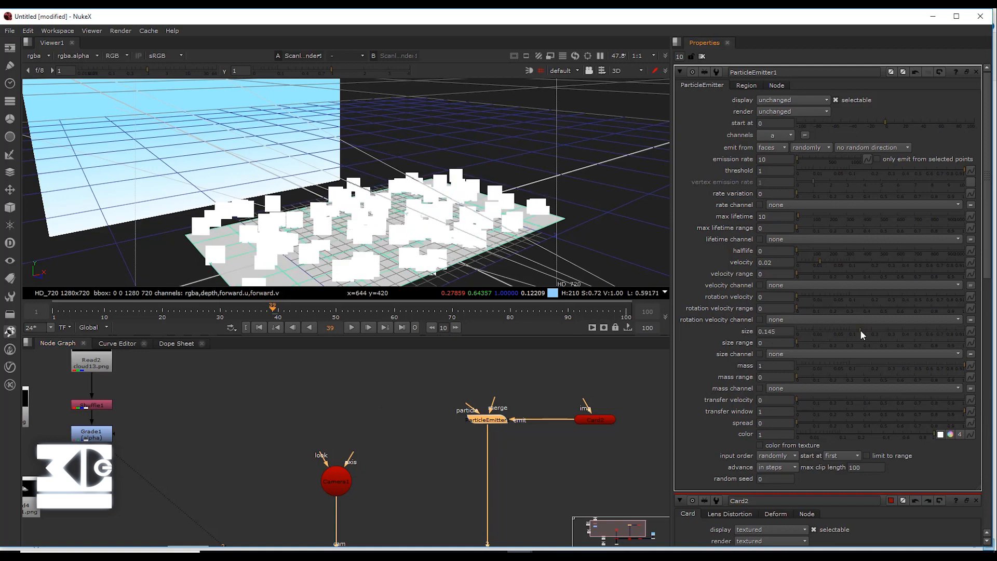
middle_drag(401, 248, 384, 175)
scroll(383, 433, down, 3)
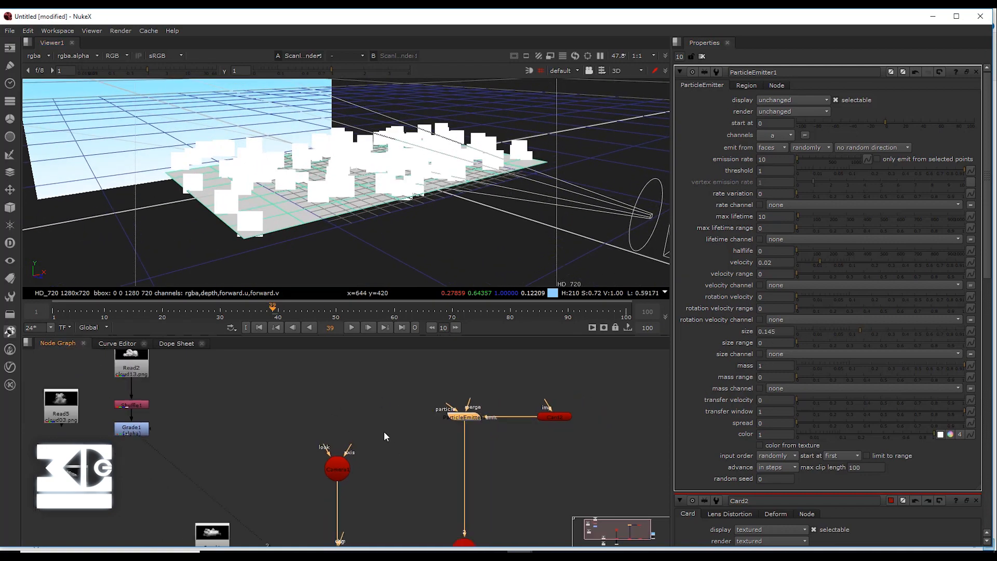
drag(222, 417, 185, 415)
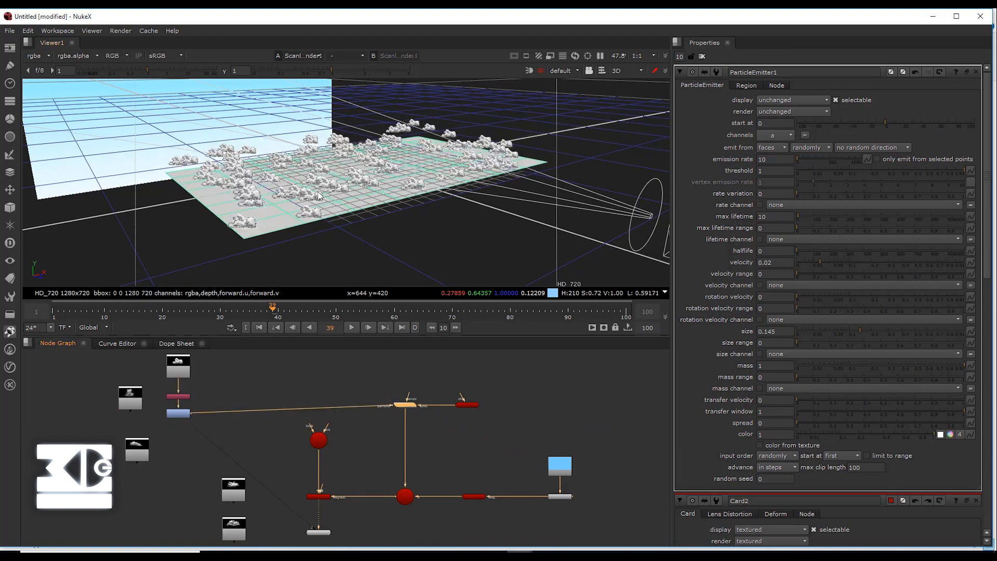
Step: Increase the ParticleEmitter's particle size to 0.245
scroll(400, 177, up, 3)
scroll(444, 179, down, 4)
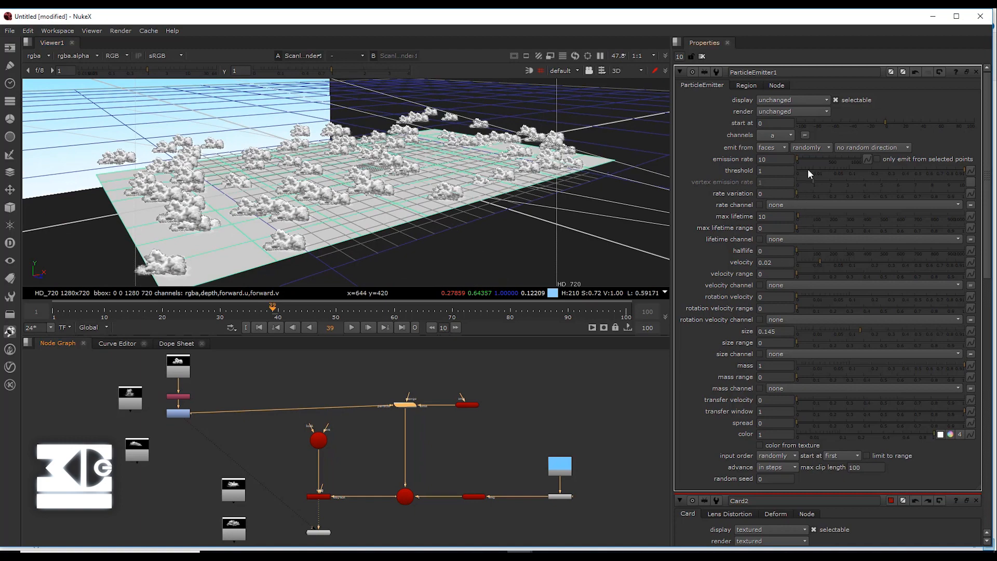
scroll(400, 186, down, 6)
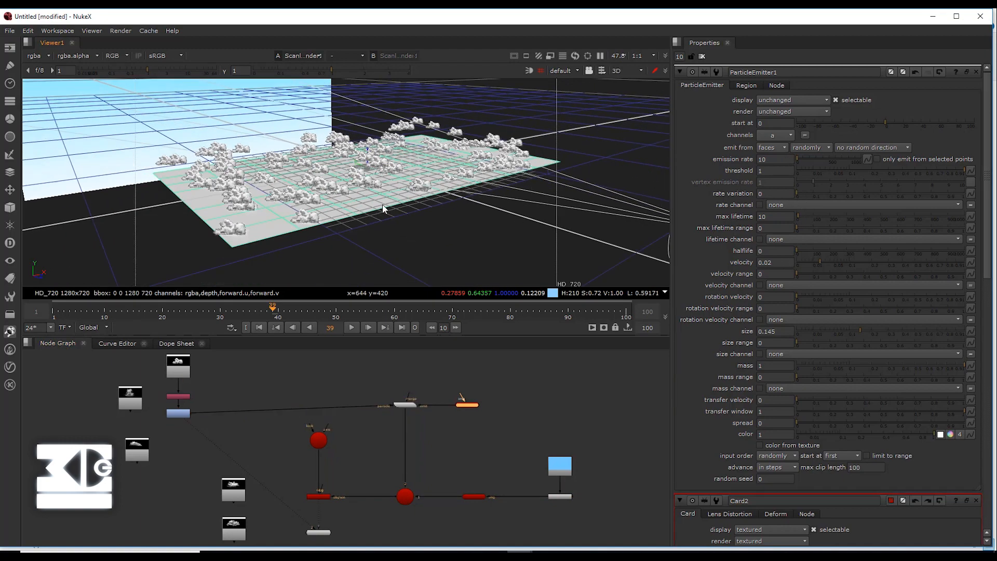
mouse_move(861, 328)
mouse_down()
mouse_move(911, 330)
mouse_move(879, 328)
mouse_up()
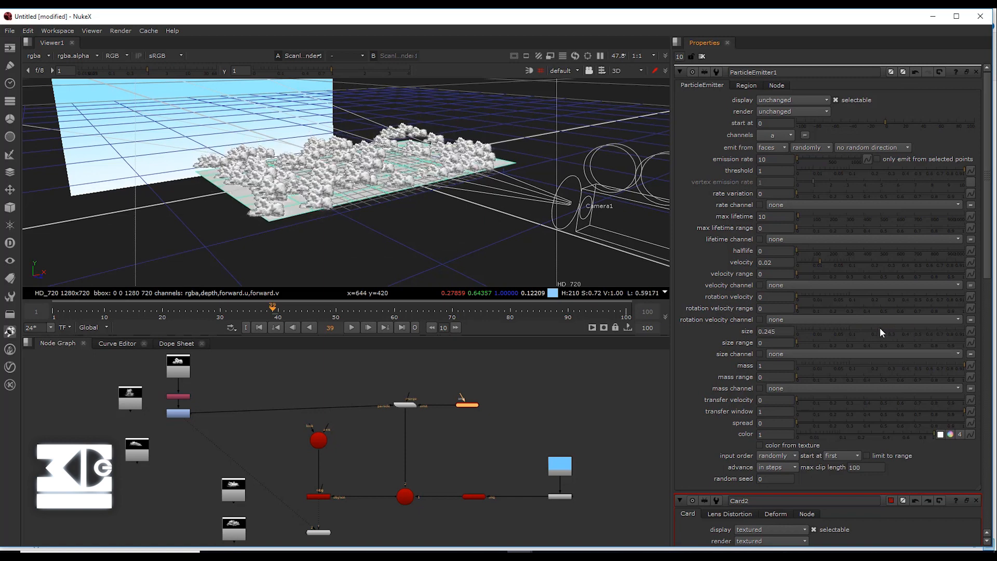
Step: Move the cloud03.png Read node beside cloud13.png and place copies of the Shuffle and Grade nodes next to it
scroll(215, 400, up, 2)
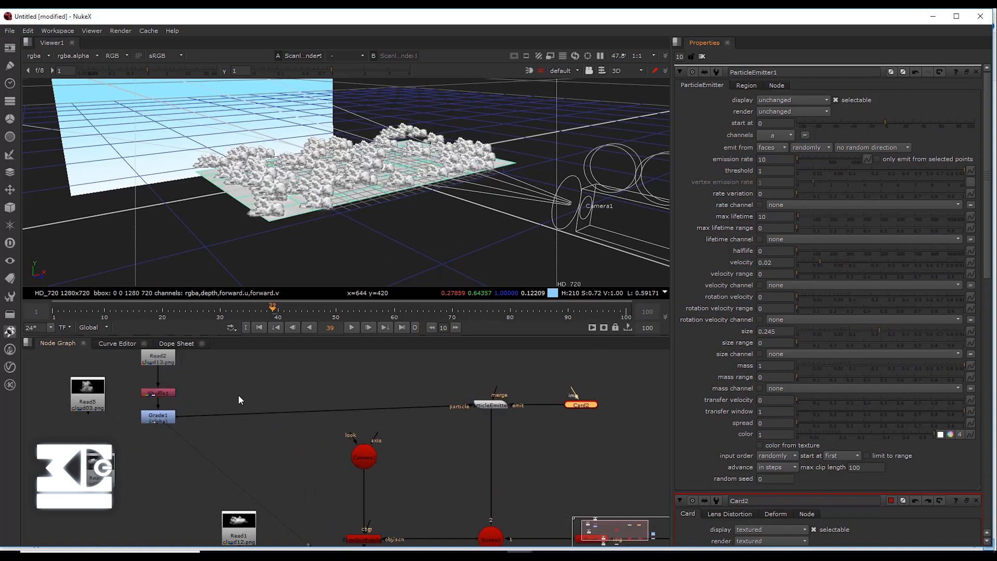
middle_drag(232, 383, 271, 401)
drag(138, 414, 270, 371)
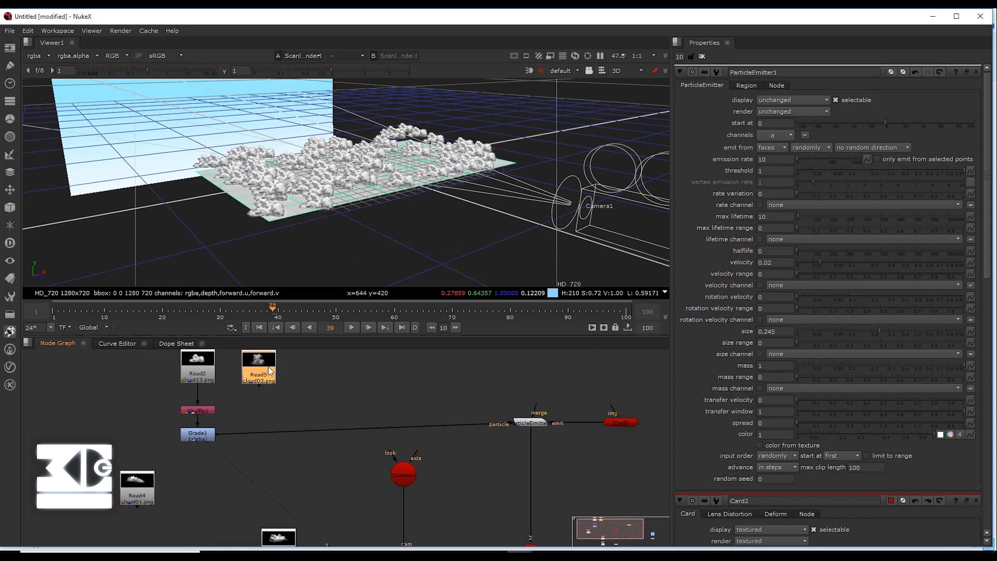
drag(239, 401, 164, 443)
key(ctrl+c)
click(97, 442)
key(ctrl+v)
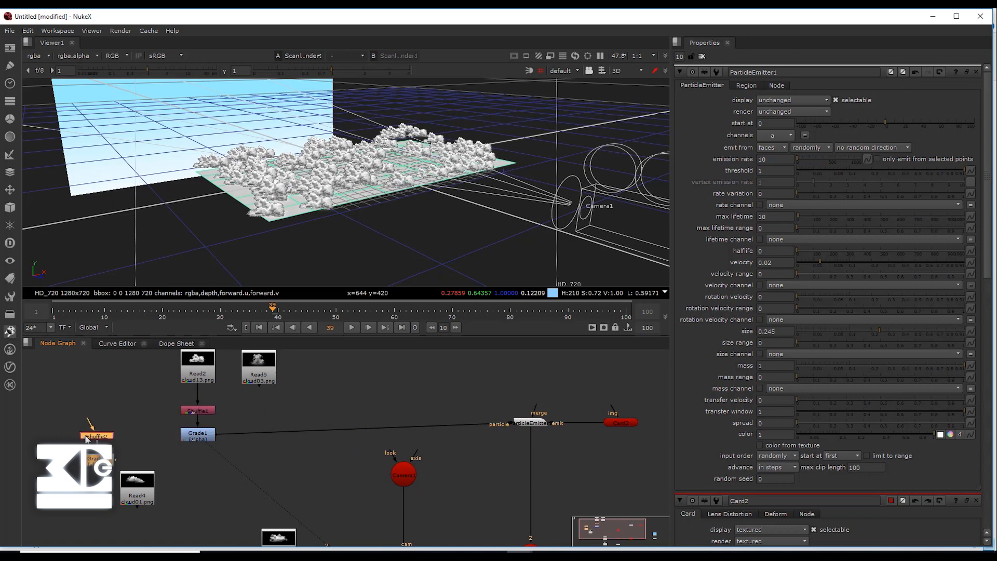
drag(100, 439, 353, 396)
Step: Connect cloud03.png through the copied Shuffle and Grade to a second particle input, aligning its Read node above them
click(317, 381)
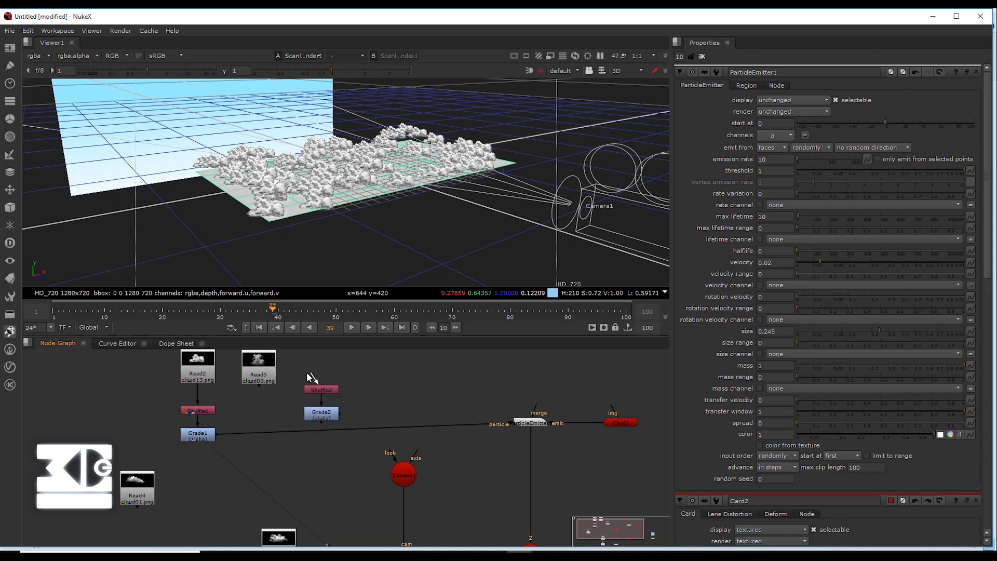
drag(524, 429, 533, 481)
click(496, 483)
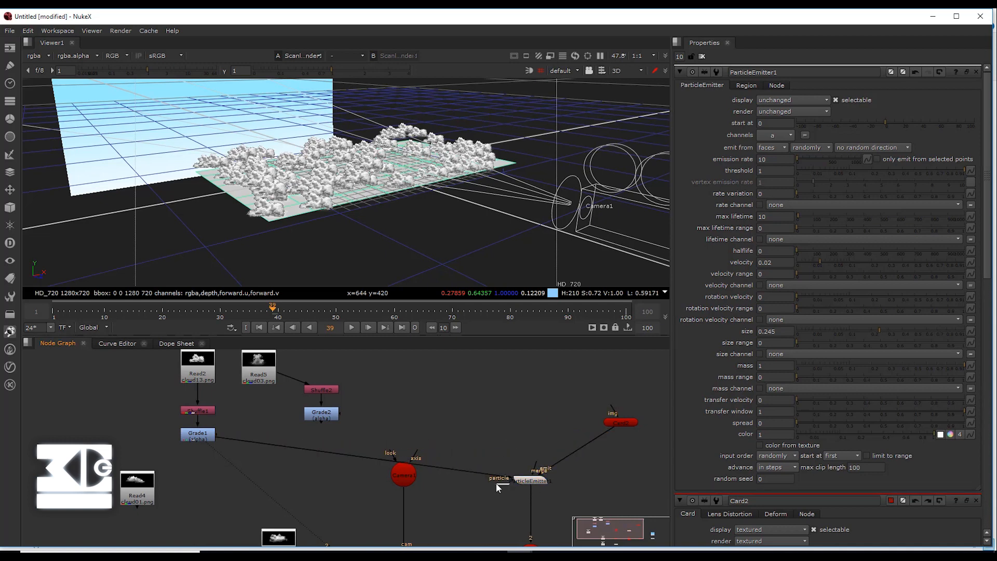
drag(320, 424, 529, 479)
drag(259, 368, 322, 363)
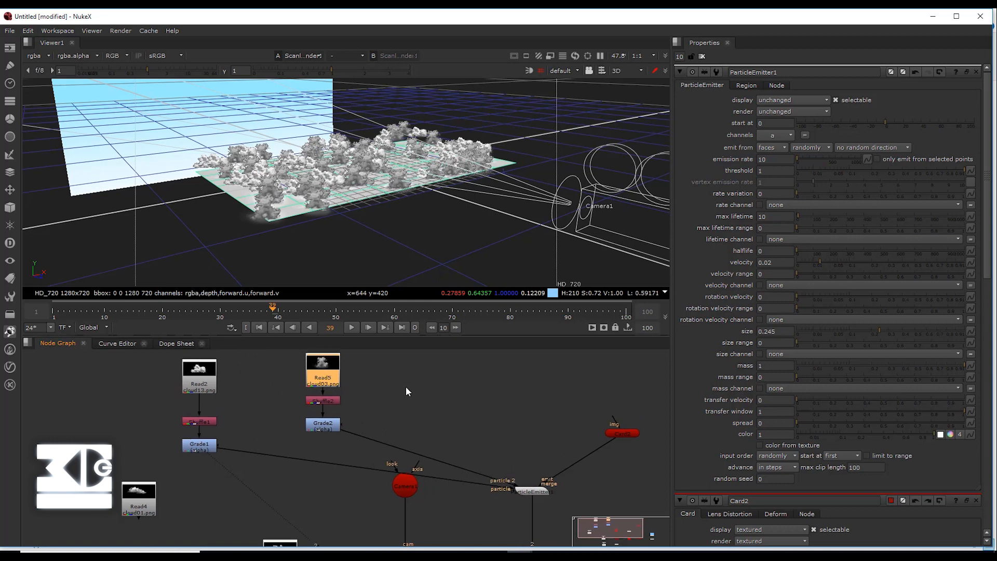
Step: Bring the cloud03.png branch closer to the cloud13.png branch and place the cloud01.png Read node beside it
scroll(300, 355, down, 3)
middle_drag(255, 402, 287, 420)
drag(330, 356, 258, 417)
middle_drag(292, 413, 312, 409)
scroll(312, 409, up, 3)
middle_drag(199, 494, 285, 438)
drag(218, 431, 450, 352)
middle_drag(451, 352, 419, 431)
drag(419, 431, 421, 393)
Step: Paste Shuffle and Grade copies under cloud01.png and connect them to a third particle input on the ParticleEmitter
click(465, 407)
key(ctrl+v)
drag(501, 397, 578, 507)
scroll(385, 186, up, 2)
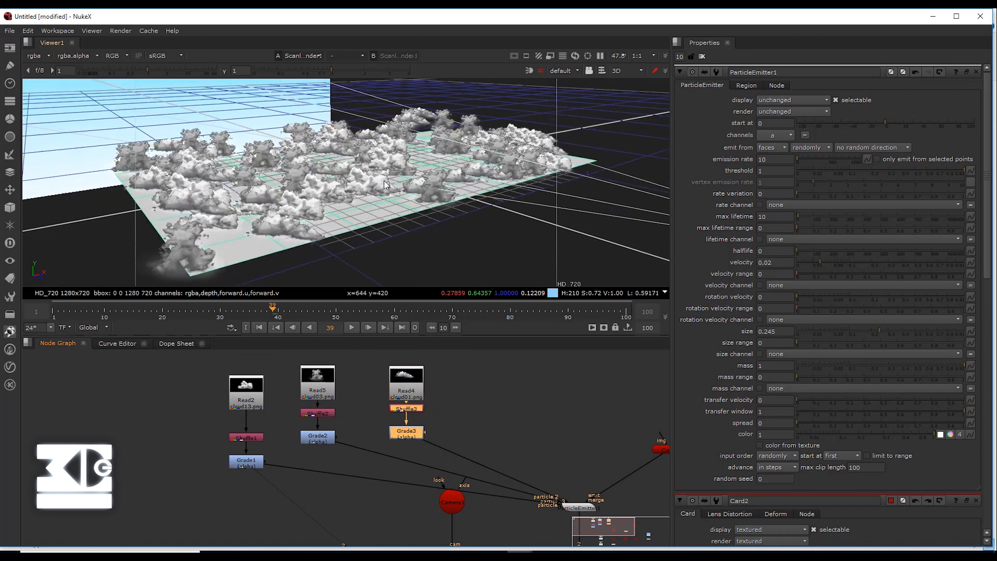
Step: Align the emission card node level with the ParticleEmitter in the node graph
scroll(385, 186, up, 1)
ctrl+drag(440, 212, 405, 208)
scroll(383, 186, up, 2)
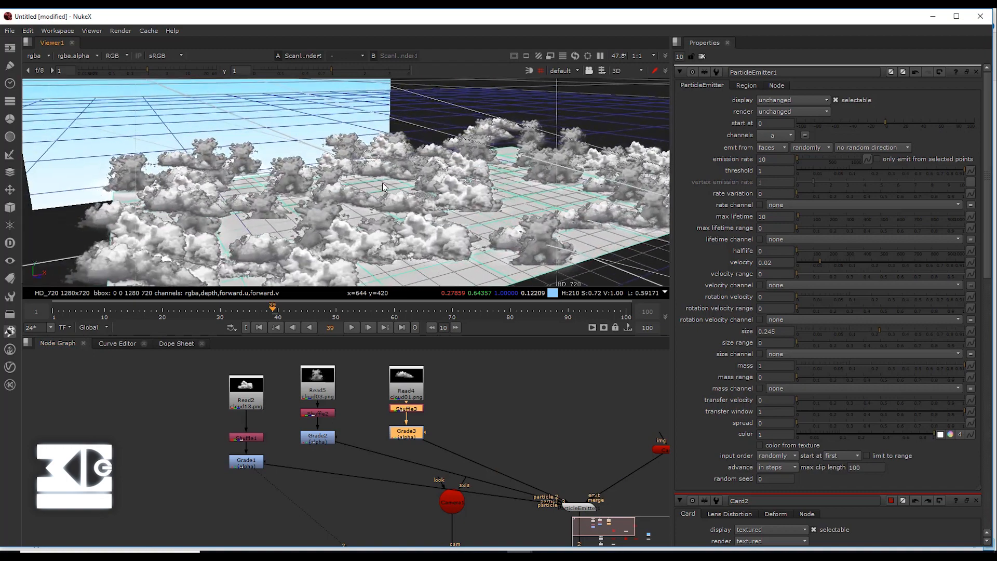
middle_drag(383, 183, 363, 155)
middle_drag(559, 465, 439, 441)
drag(556, 422, 564, 485)
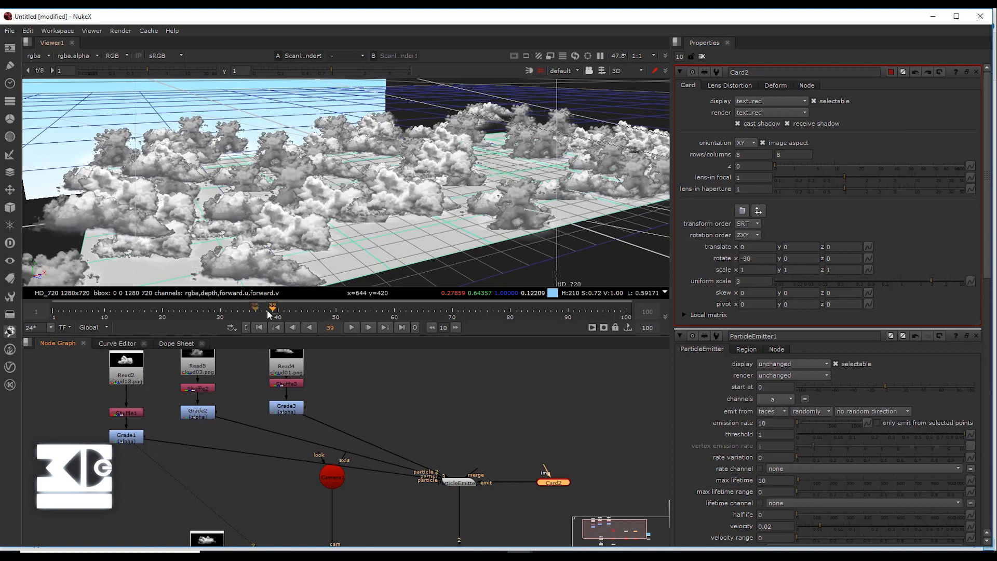
Step: Play the cloud particle animation from the first frame and stop it at frame 20
click(257, 328)
click(347, 329)
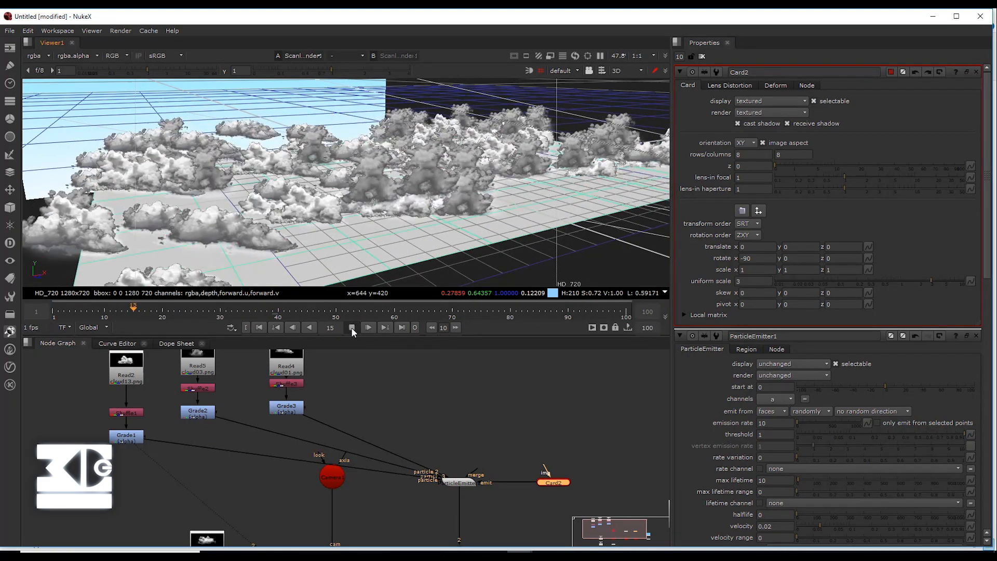
click(351, 328)
middle_drag(491, 444, 437, 423)
scroll(437, 423, down, 2)
click(435, 397)
key(Tab)
text(fra)
key(Down)
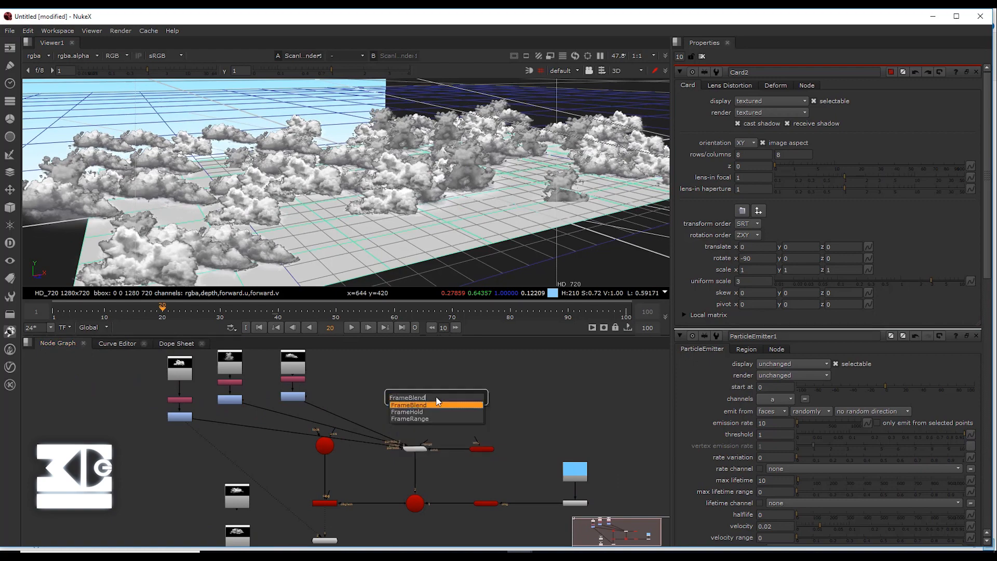
key(Down)
key(Up)
key(Return)
key(Delete)
Step: Insert a FrameHold node between the ParticleEmitter and the Scene node
key(Tab)
text(fra)
key(Down)
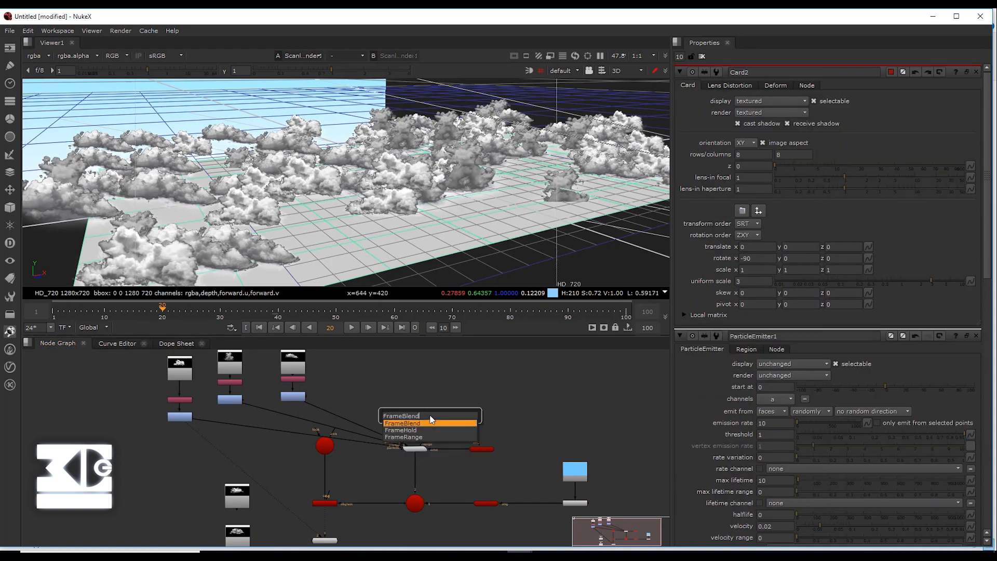
key(Down)
key(Return)
scroll(418, 471, up, 2)
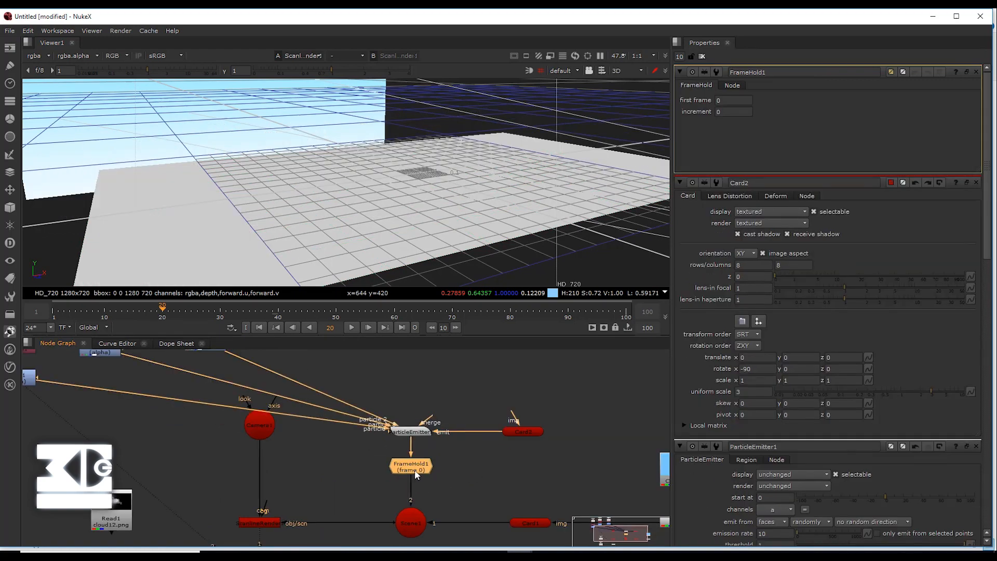
Step: Set the FrameHold's first frame to 20 and play the timeline to check the frozen clouds
text(20)
key(Return)
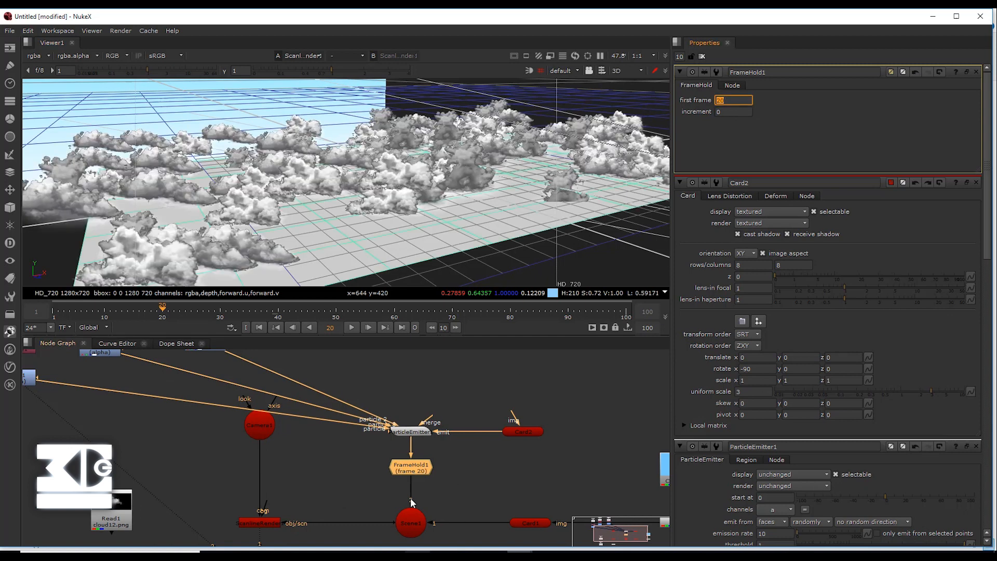
scroll(411, 503, down, 3)
middle_drag(377, 469, 411, 476)
middle_drag(503, 468, 485, 455)
scroll(487, 455, up, 2)
click(351, 329)
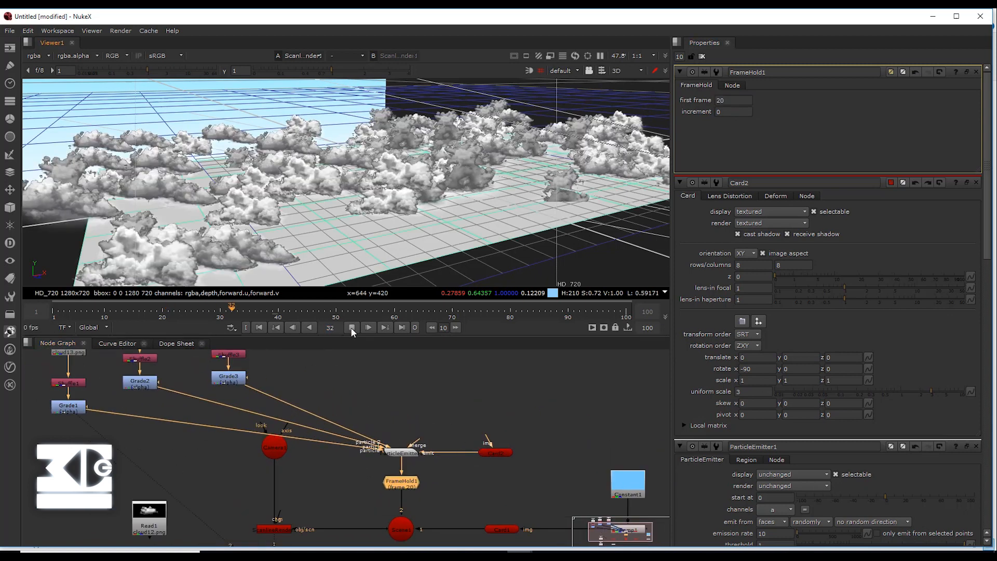
click(351, 328)
Step: Try to move Camera1 closer to the cloud field in the 3D view
double_click(495, 452)
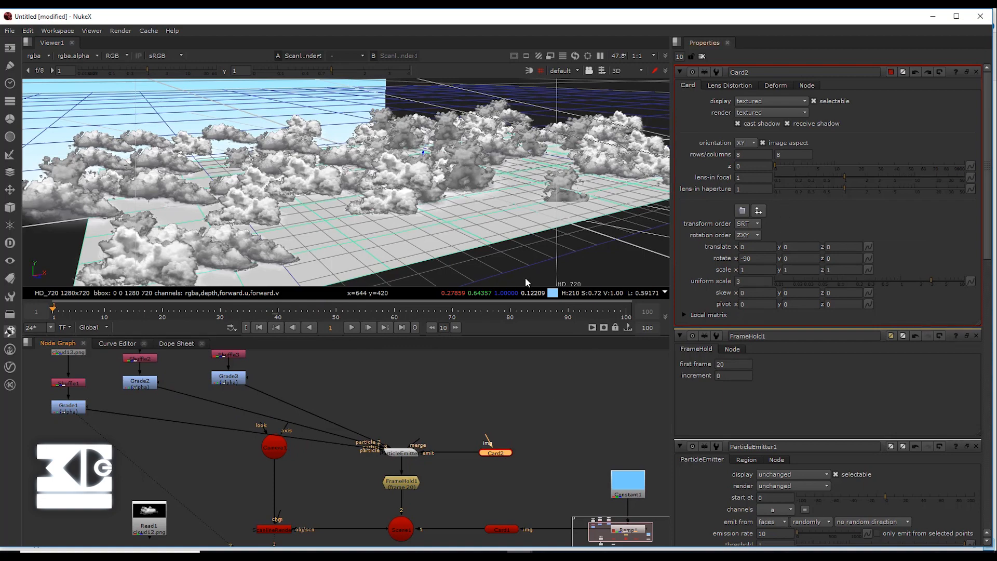
scroll(526, 282, down, 5)
ctrl+drag(379, 217, 463, 209)
click(658, 192)
middle_drag(572, 213, 453, 243)
scroll(453, 243, down, 1)
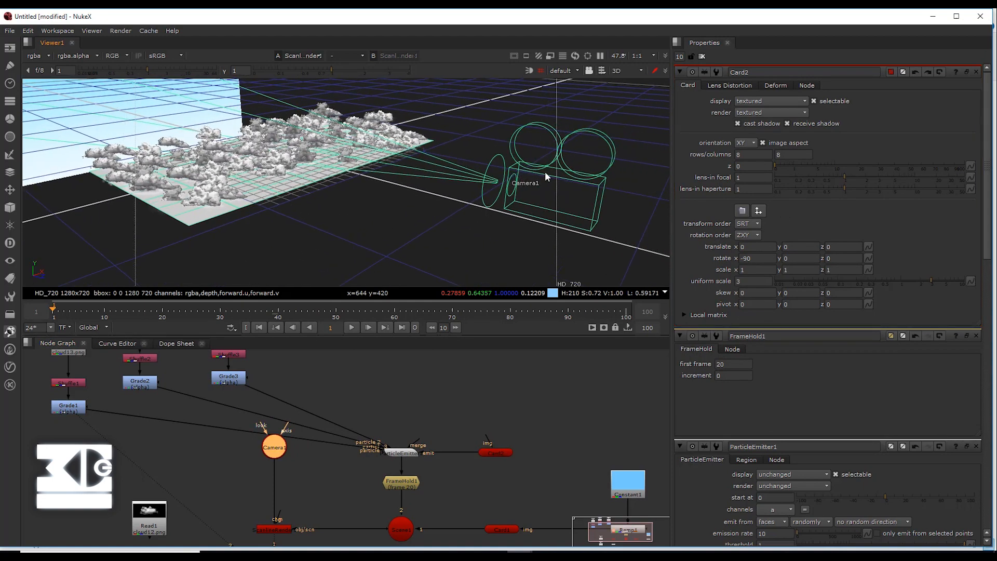
double_click(545, 174)
drag(534, 189, 505, 195)
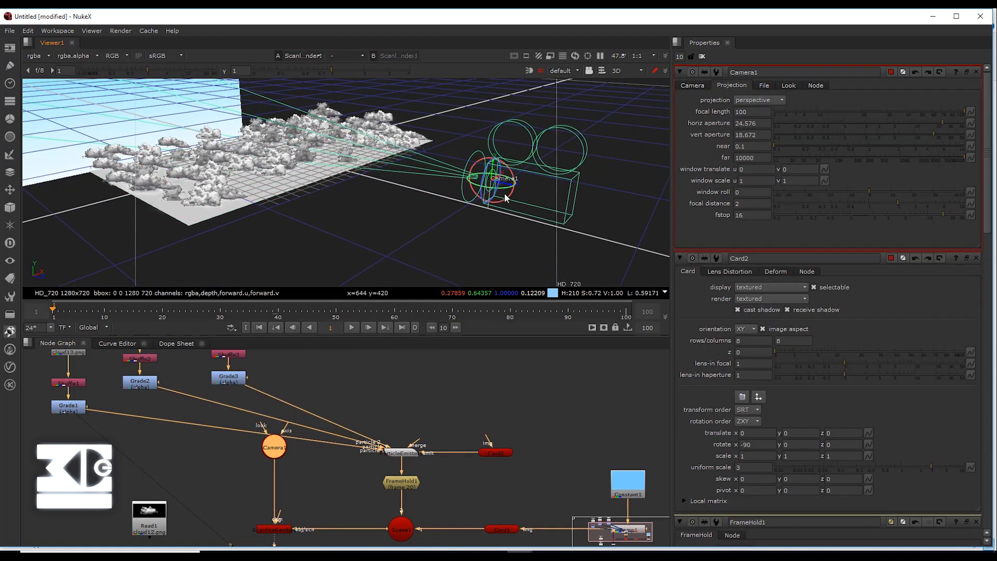
Step: Set the uniform scale of Card2 to 2
double_click(496, 452)
text(2)
key(Return)
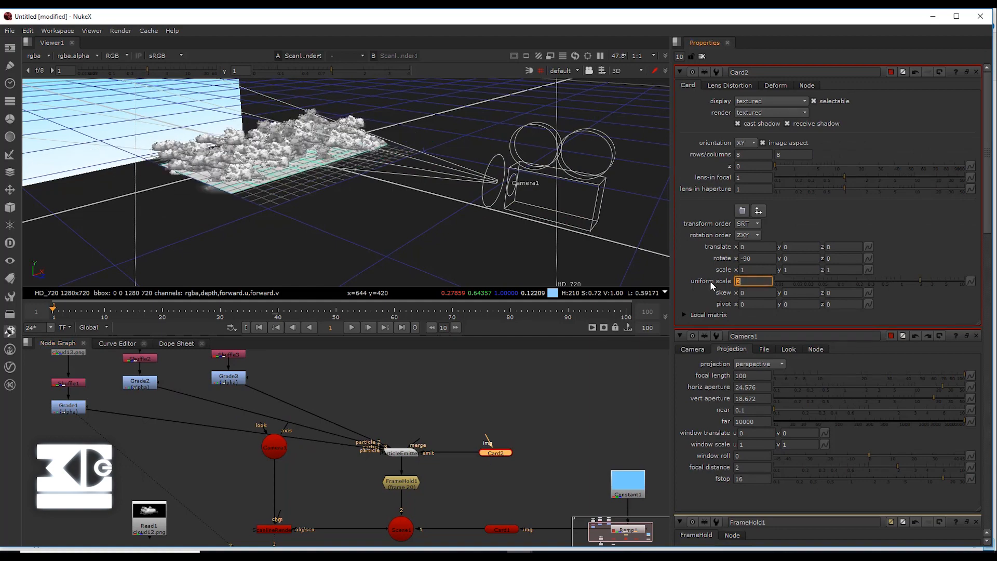
Step: Set the ParticleEmitter's particle size to 0.435 and check the clouds in the 2D render
double_click(401, 453)
drag(889, 330, 906, 332)
scroll(284, 181, up, 5)
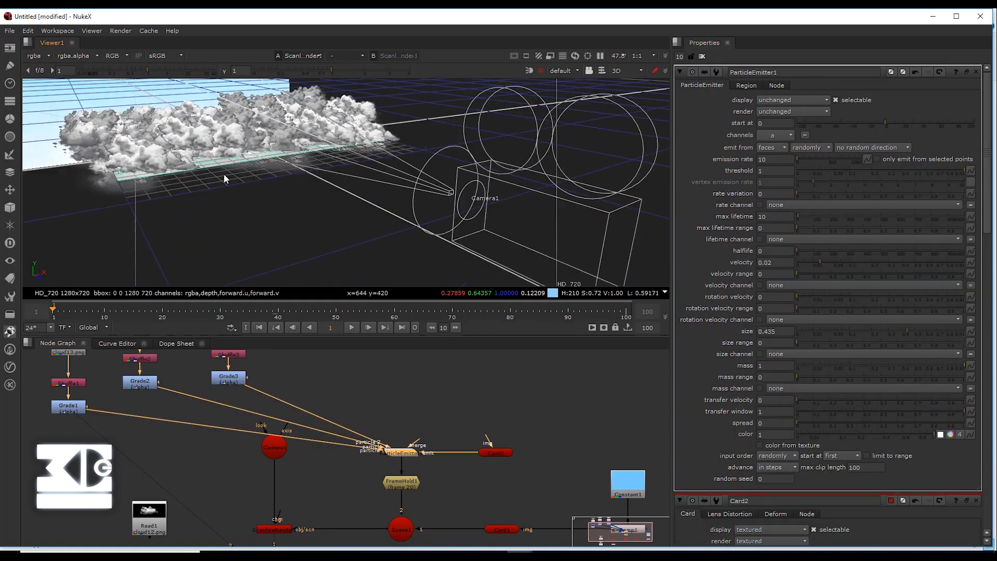
ctrl+drag(285, 182, 292, 162)
key(Tab)
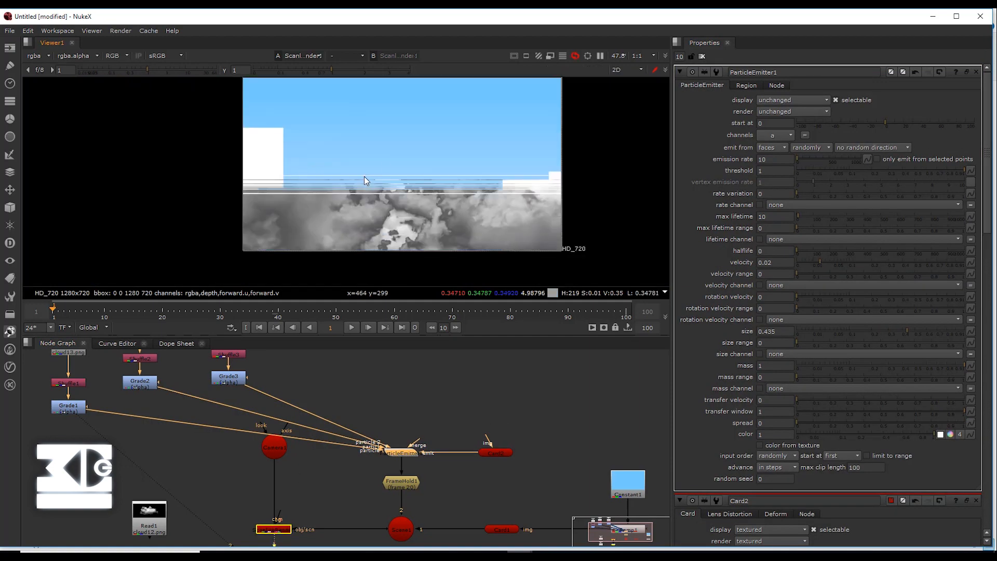
middle_drag(430, 133, 418, 166)
scroll(383, 208, up, 2)
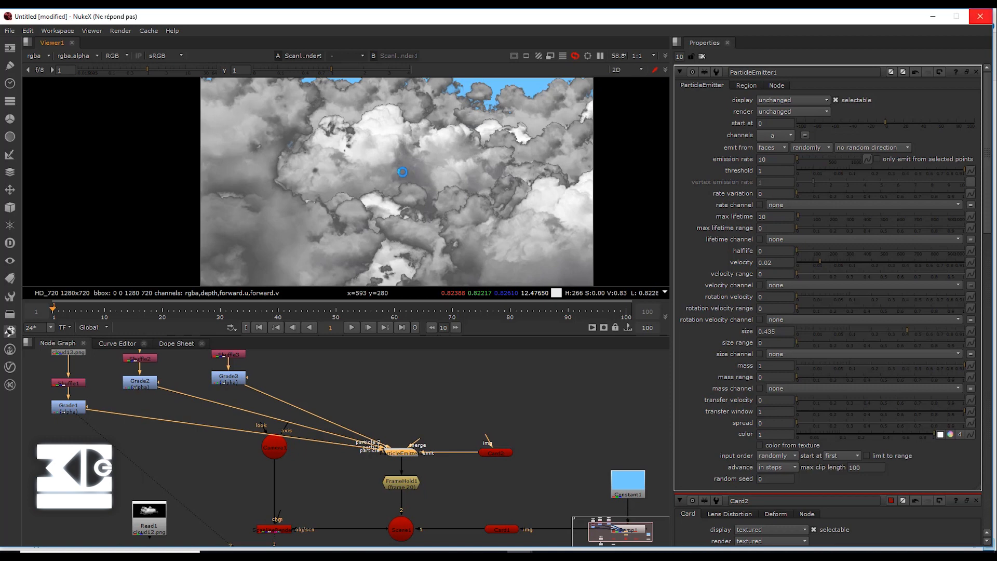
Step: Insert a ColorCorrect node below Grade3 in the cloud01.png branch and move that branch apart from the other clouds
click(346, 373)
middle_drag(346, 373, 315, 409)
scroll(315, 409, down, 1)
key(c)
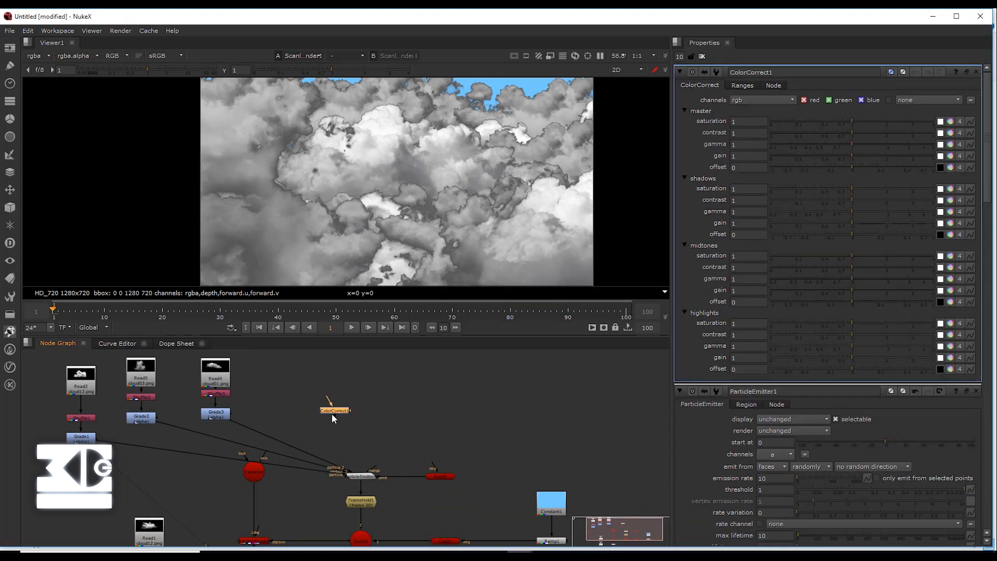
drag(332, 413, 243, 428)
middle_drag(231, 382, 229, 418)
scroll(236, 399, up, 1)
drag(251, 376, 188, 450)
drag(212, 409, 226, 475)
scroll(291, 366, down, 3)
Step: Disable the cloud13.png and cloud03.png branches so only the cloud01.png branch stays active
drag(267, 408, 128, 445)
key(d)
scroll(262, 428, up, 3)
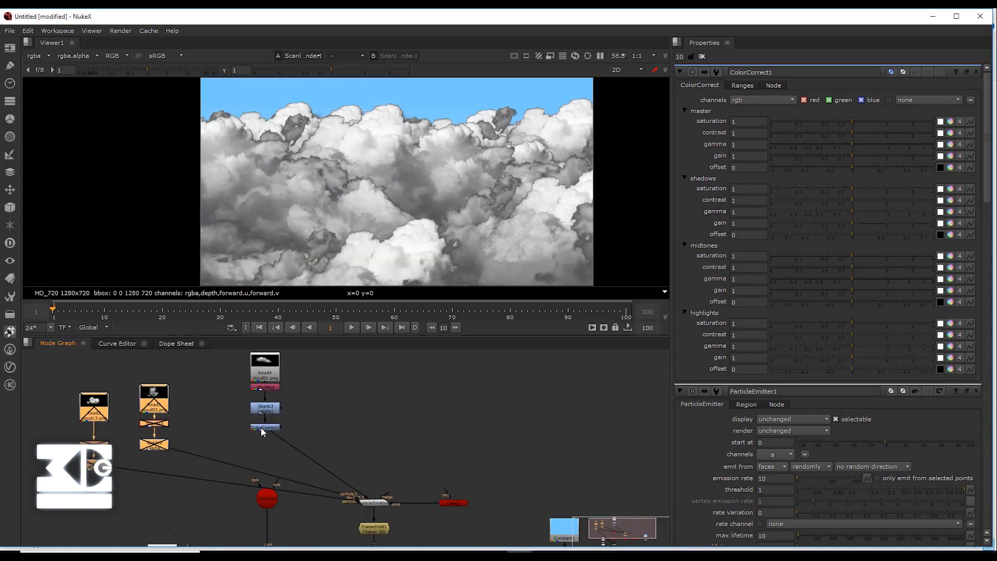
Step: Try adding an edge node to the cloud01.png branch and set ColorCorrect1's master saturation to 1.16
click(326, 404)
mouse_move(264, 428)
mouse_down()
mouse_move(264, 444)
mouse_move(268, 430)
mouse_up()
key(Tab)
text(edge)
key(Return)
click(830, 123)
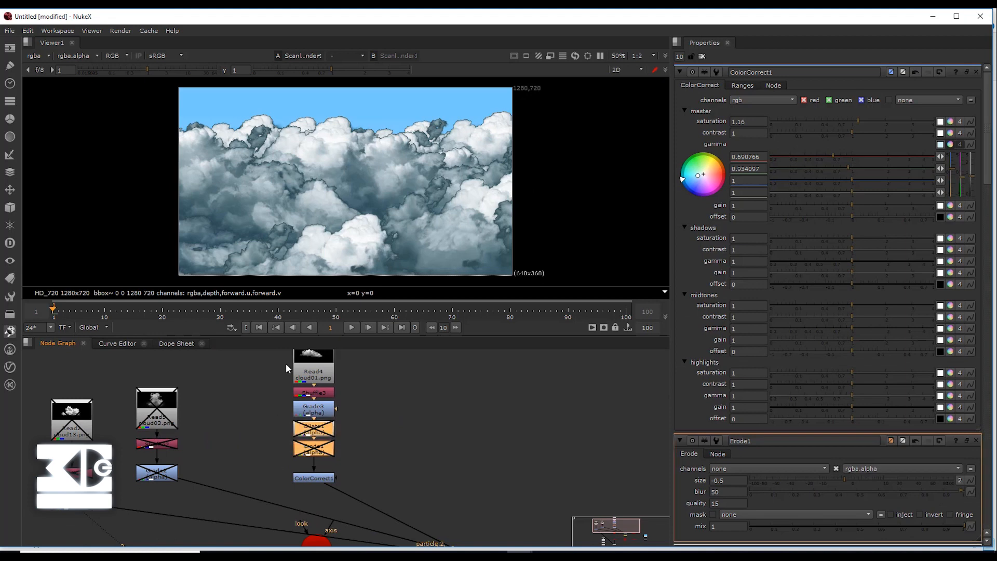
Step: Re-enable Dilate1 and Erode1, and tint ColorCorrect1's master gamma to about red 0.69 and green 0.96
key(d)
middle_drag(332, 461, 347, 462)
drag(345, 478, 345, 474)
drag(697, 175, 698, 175)
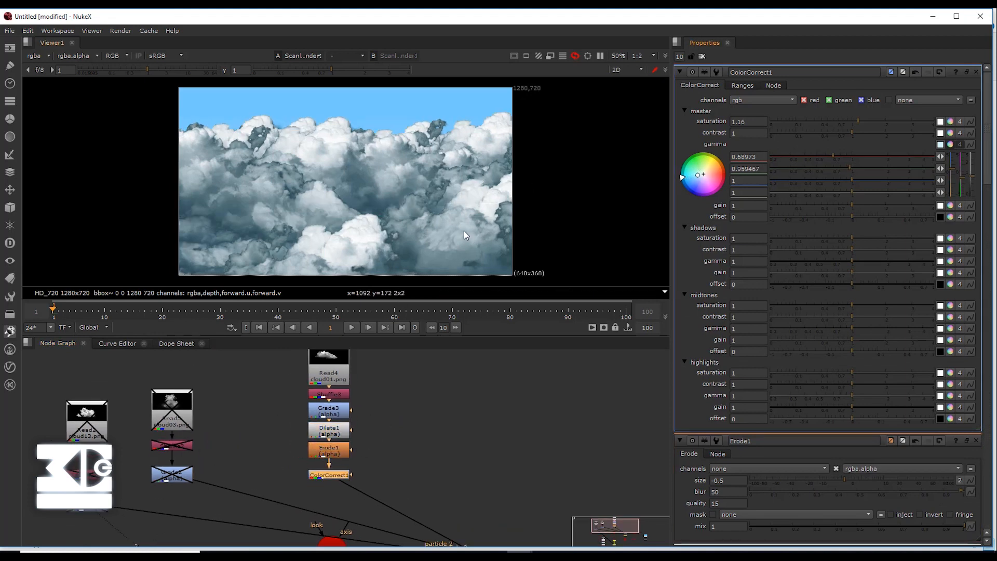
Step: Inspect the tinted clouds in the 3D view and re-enable the cloud13.png and cloud03.png branches
scroll(346, 387, down, 2)
click(358, 414)
key(Tab)
scroll(356, 157, up, 4)
ctrl+drag(357, 157, 213, 180)
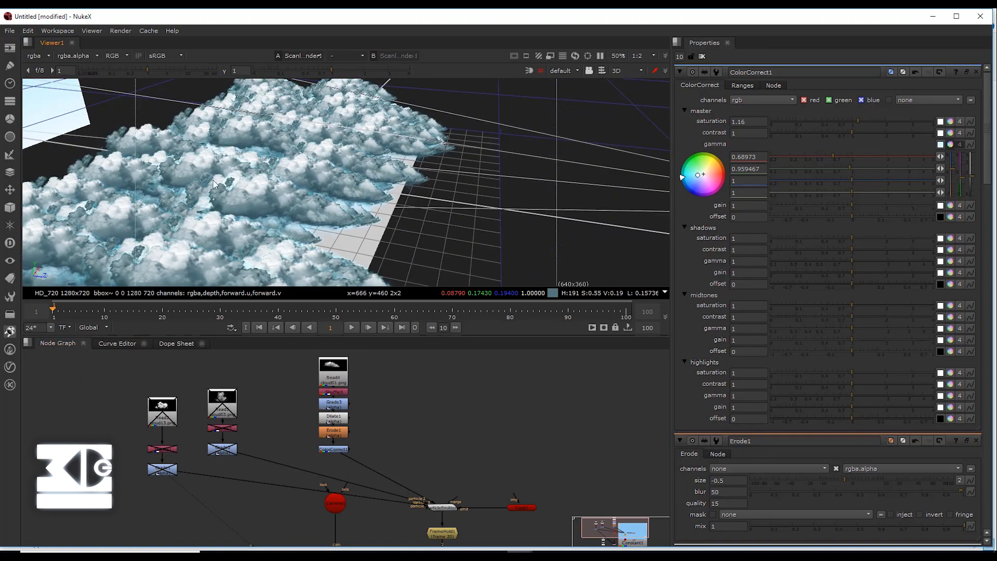
drag(244, 368, 138, 482)
key(d)
Step: Compare the combined clouds in the render and the 3D view at frame 2
click(457, 188)
key(Tab)
drag(260, 363, 222, 416)
key(Tab)
key(Right)
scroll(400, 164, down, 4)
ctrl+drag(483, 222, 441, 218)
middle_drag(509, 457, 455, 436)
Step: Set Card2's z rotation to 15 and its y rotation to 0
double_click(468, 487)
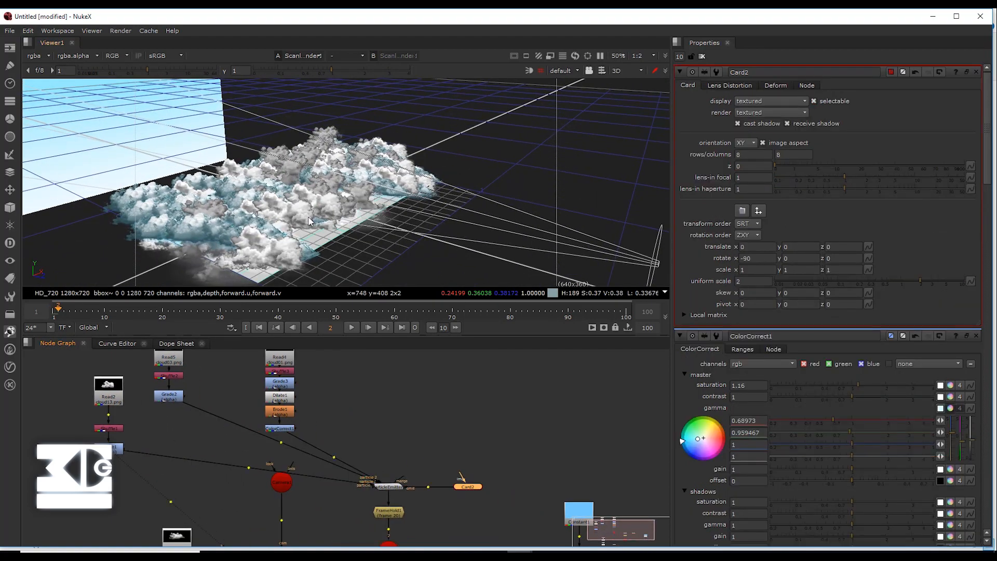
ctrl+drag(308, 218, 318, 199)
middle_drag(835, 259, 865, 255)
middle_drag(799, 258, 808, 240)
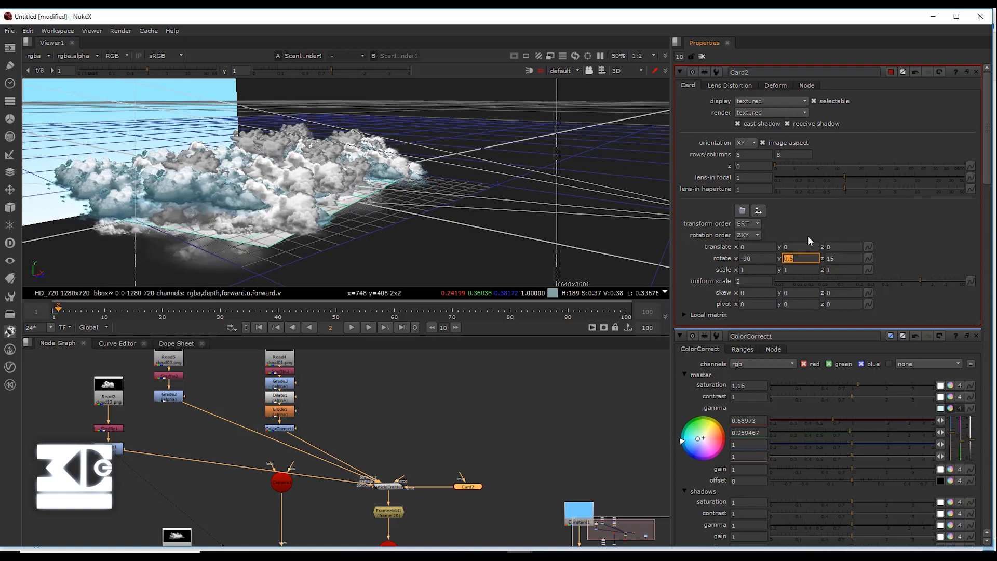
text(0)
key(Return)
Step: Tilt the emission card by setting Card2's x rotation to -100
mouse_move(751, 258)
middle_down()
mouse_move(741, 260)
mouse_move(751, 259)
middle_up()
text(100)
key(Return)
text(-10)
key(Return)
text(-100)
key(Return)
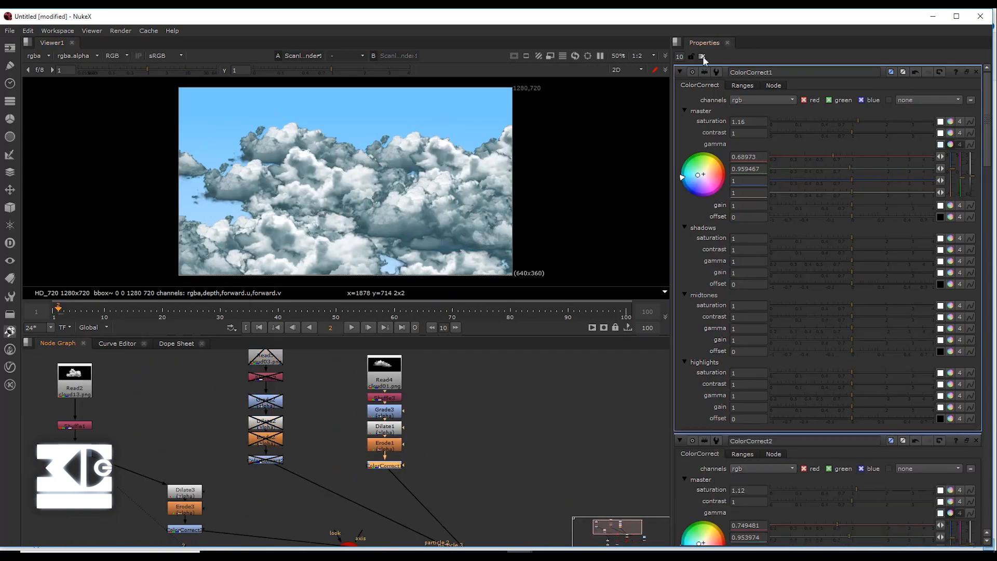
Step: Set ColorCorrect1's master gamma to red 0.81 and green 0.94
drag(764, 157, 656, 159)
text(0.81)
key(Return)
drag(764, 168, 668, 175)
text(0.94)
key(Return)
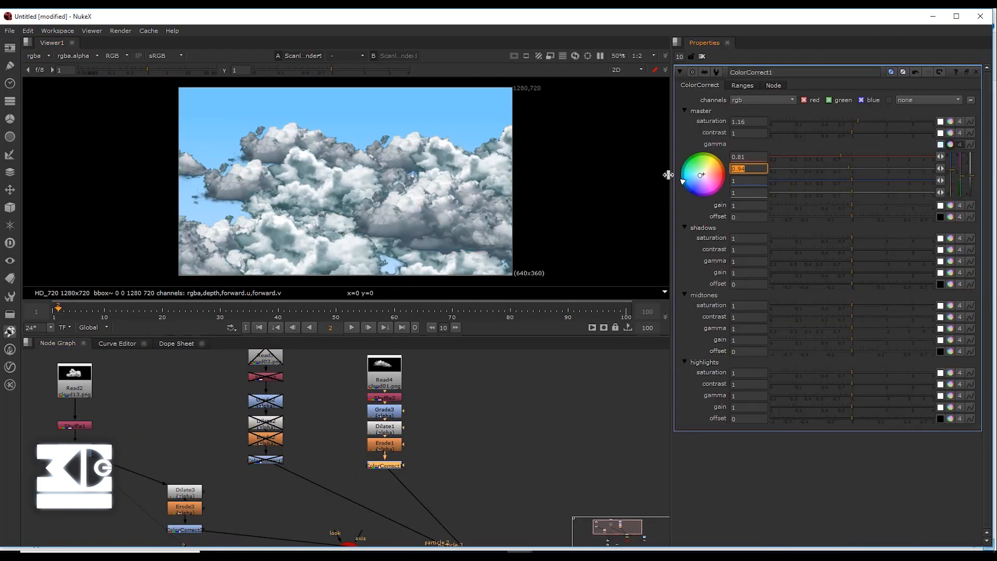
Step: Set ColorCorrect1's master gamma to red 0.78 and green 0.93
drag(762, 157, 614, 160)
text(0.78)
key(Tab)
text(0.93)
key(Return)
Step: Set ColorCorrect1's master saturation to 0.821 and its midtones gamma to 1.2
drag(762, 121, 510, 130)
text(0.821)
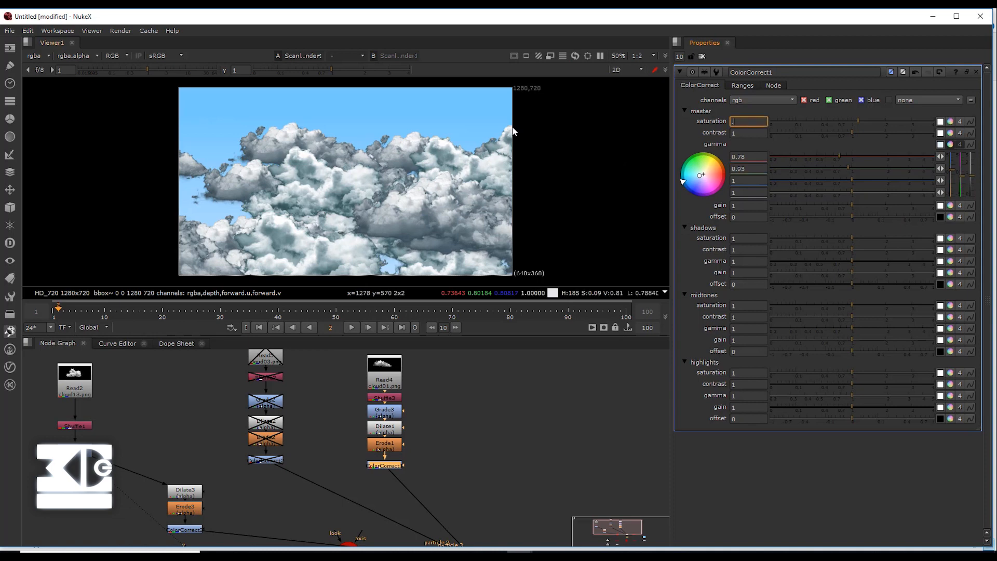
key(Return)
Step: Add a second ColorCorrect below ColorCorrect1 and set its master gamma to red 0.81 and green 0.94
scroll(410, 476, up, 2)
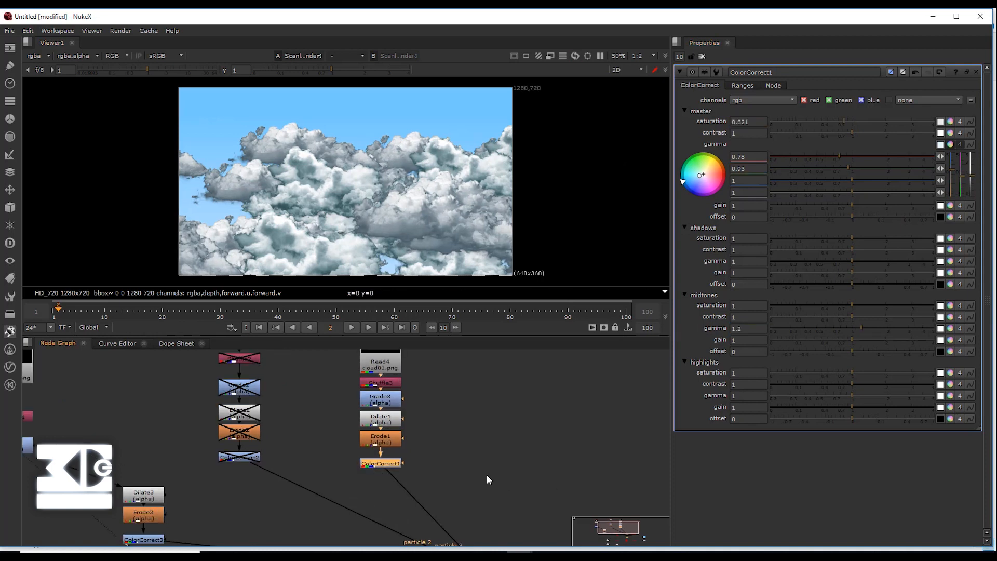
key(c)
click(949, 145)
drag(763, 157, 641, 160)
text(0.81)
key(Tab)
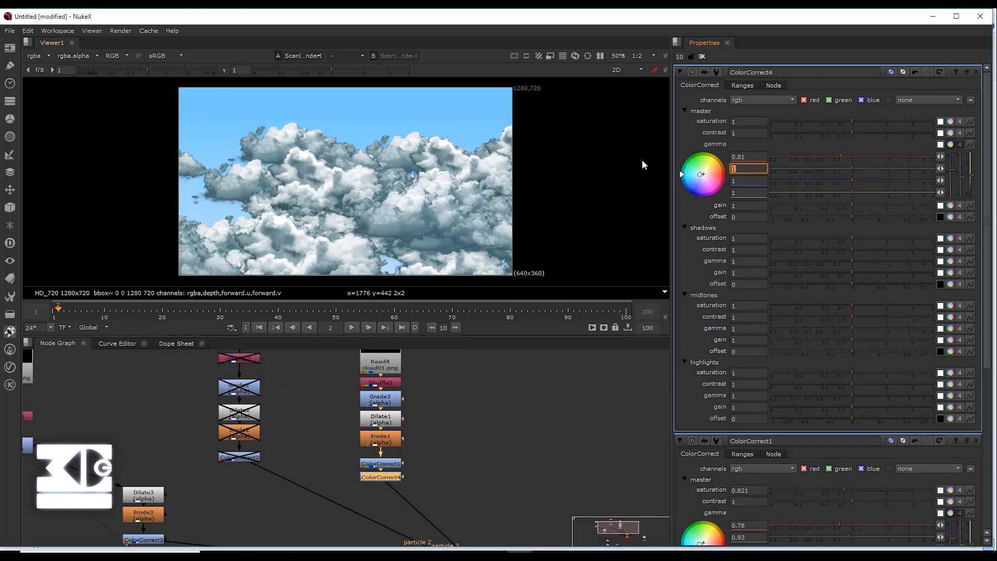
text(0.94)
key(Return)
Step: Set ColorCorrect4's highlights contrast to 1.24 and highlights gain to 1.32
drag(759, 384, 690, 384)
text(1.24)
key(Tab)
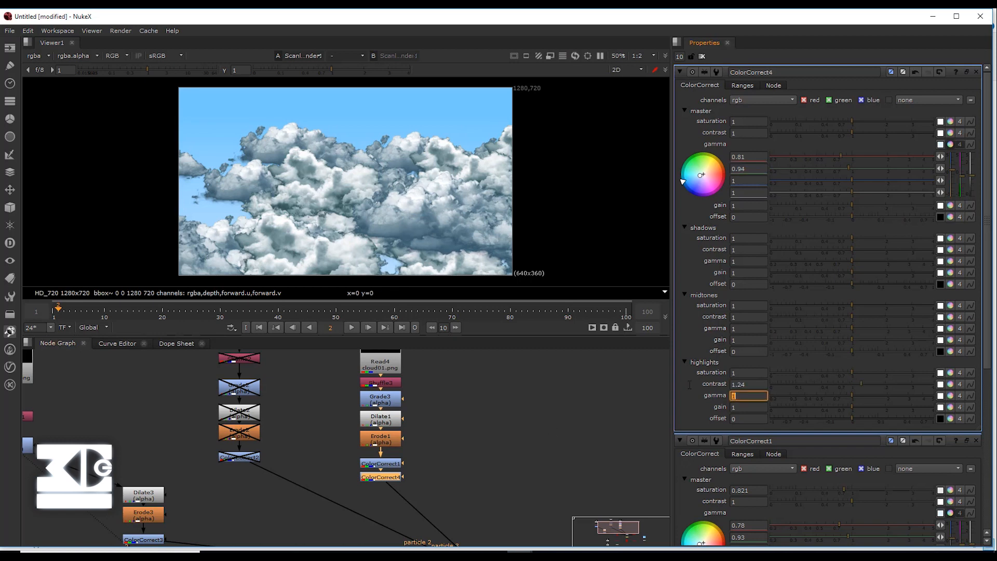
key(Return)
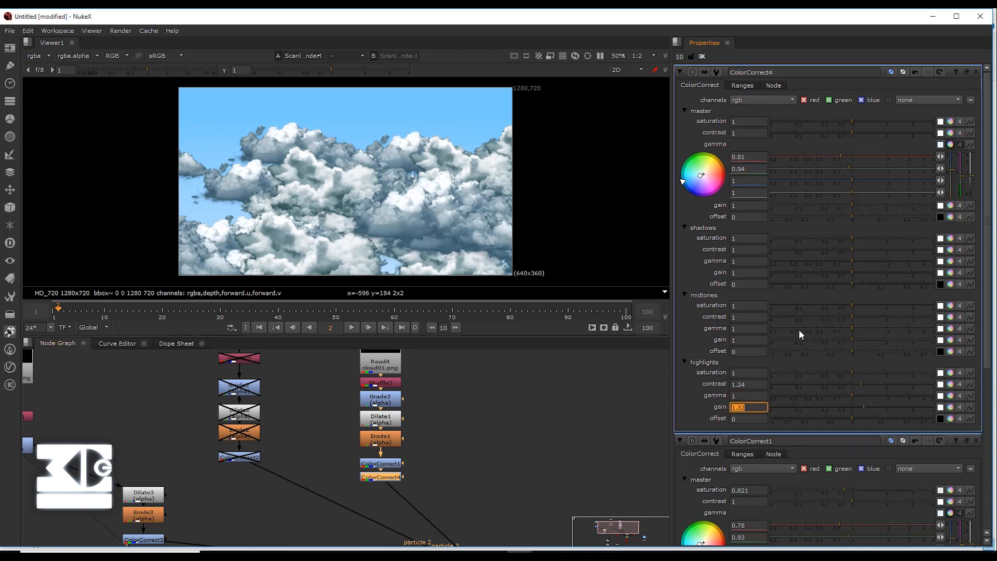
Step: Set ColorCorrect4's midtones gain to red 0.78 and green 0.91
click(950, 339)
click(748, 376)
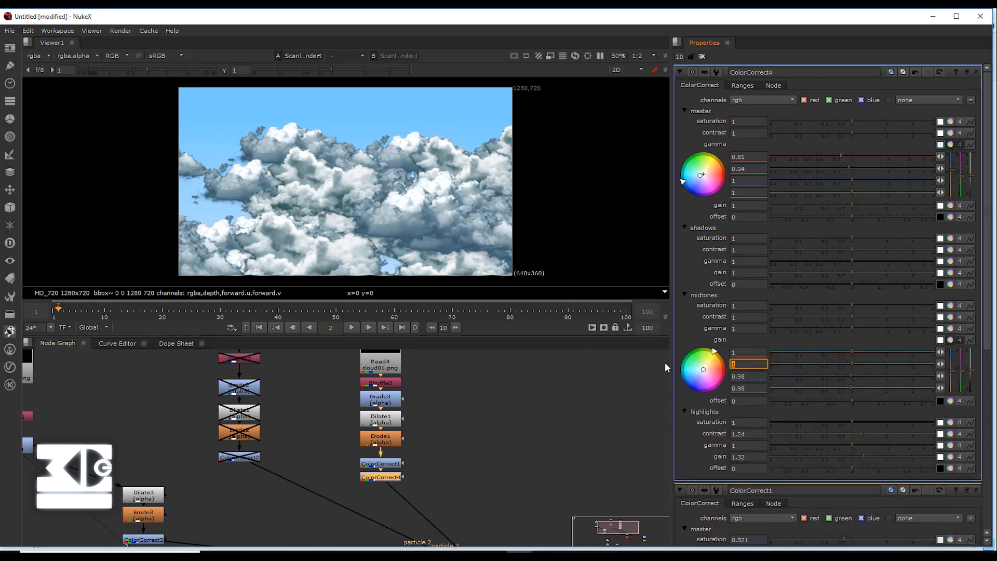
text(0.91)
drag(745, 352, 543, 360)
text(0.78)
key(Return)
Step: Add a Grade node after the ScanlineRender and set its lift to 0.1
middle_drag(316, 472, 249, 431)
scroll(331, 473, down, 3)
scroll(312, 493, up, 2)
click(217, 495)
key(g)
double_click(753, 134)
text(0.1)
key(Return)
Step: Space ColorCorrect4 below ColorCorrect1 in the node graph and set ColorCorrect1's master saturation to 0.82
scroll(353, 443, down, 4)
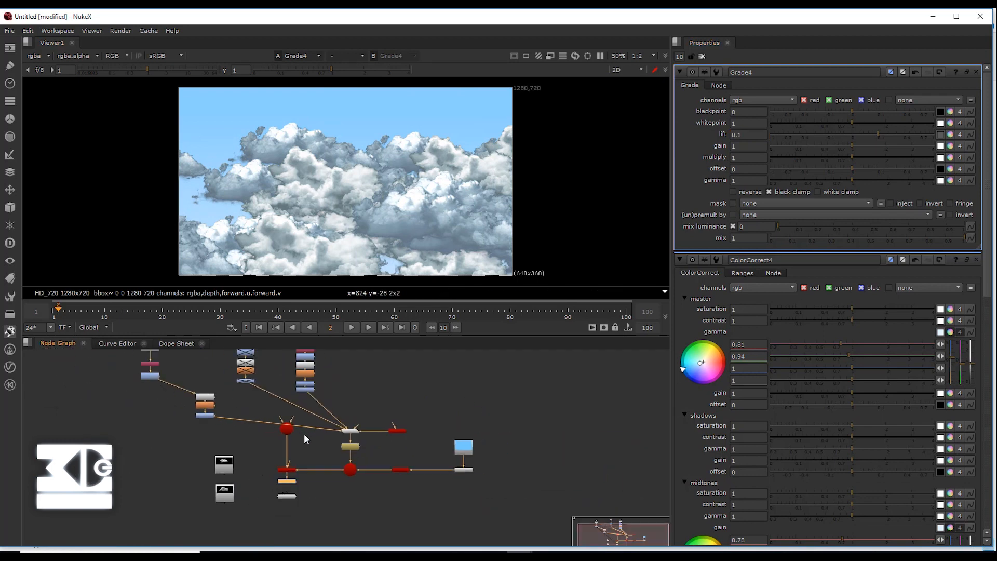
scroll(306, 390, up, 5)
middle_drag(306, 390, 337, 465)
drag(338, 462, 339, 476)
double_click(337, 449)
double_click(750, 122)
text(.82)
key(Return)
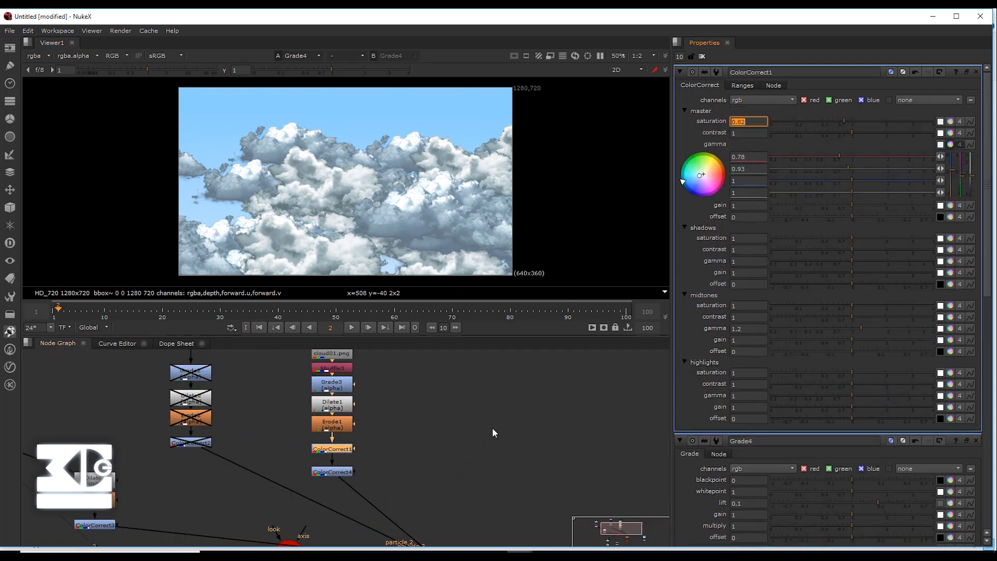
Step: Replace ColorCorrect3 below Erode3 with pasted copies of the two cloud01.png ColorCorrect nodes, and line up the cloud13.png branch vertically
scroll(494, 433, down, 2)
drag(232, 452, 183, 477)
drag(201, 470, 89, 459)
drag(200, 491, 93, 485)
middle_drag(295, 460, 447, 458)
key(ctrl+v)
drag(245, 483, 222, 494)
drag(260, 494, 288, 459)
key(Delete)
drag(330, 409, 265, 476)
drag(293, 442, 247, 486)
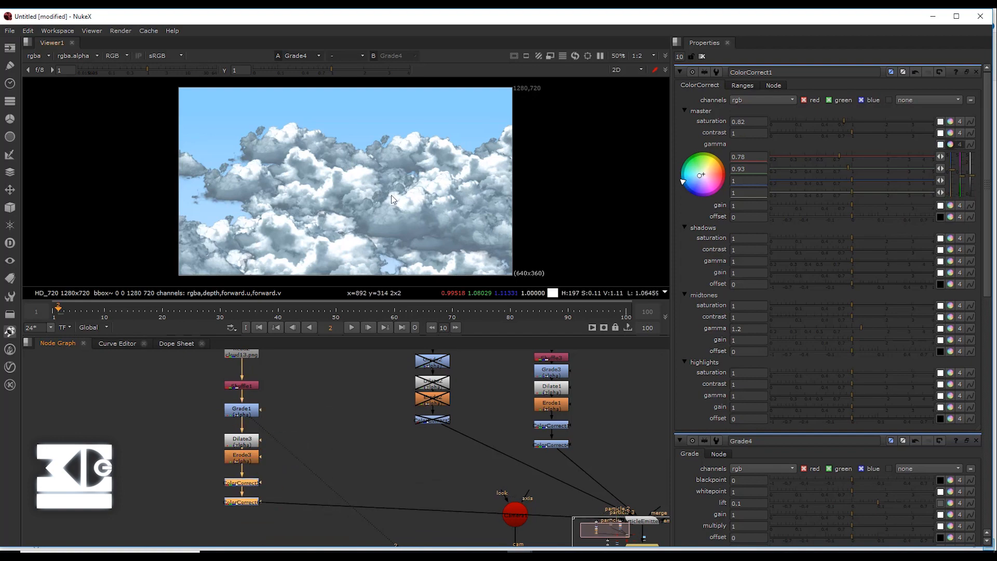
Step: Examine the corrected cloud field and its distance from the camera in the 3D view
scroll(447, 415, down, 2)
middle_drag(447, 415, 291, 396)
middle_drag(395, 190, 357, 190)
key(Tab)
ctrl+drag(364, 192, 441, 195)
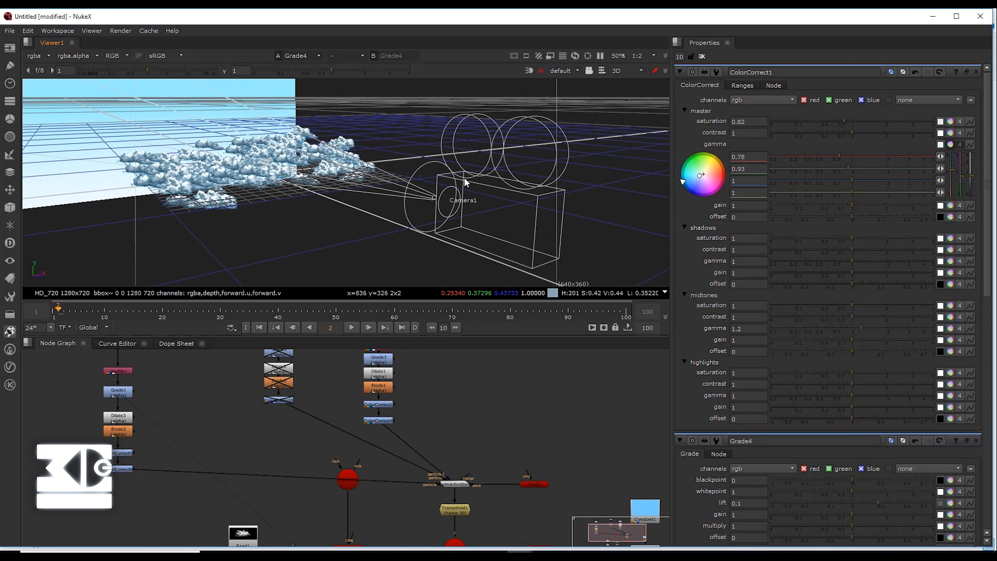
key(w)
key(w)
Step: Open Camera1 and adjust its framing of the clouds, comparing the 3D view with the render
double_click(460, 177)
key(w)
key(w)
drag(358, 190, 293, 158)
key(w)
ctrl+drag(296, 215, 239, 208)
key(w)
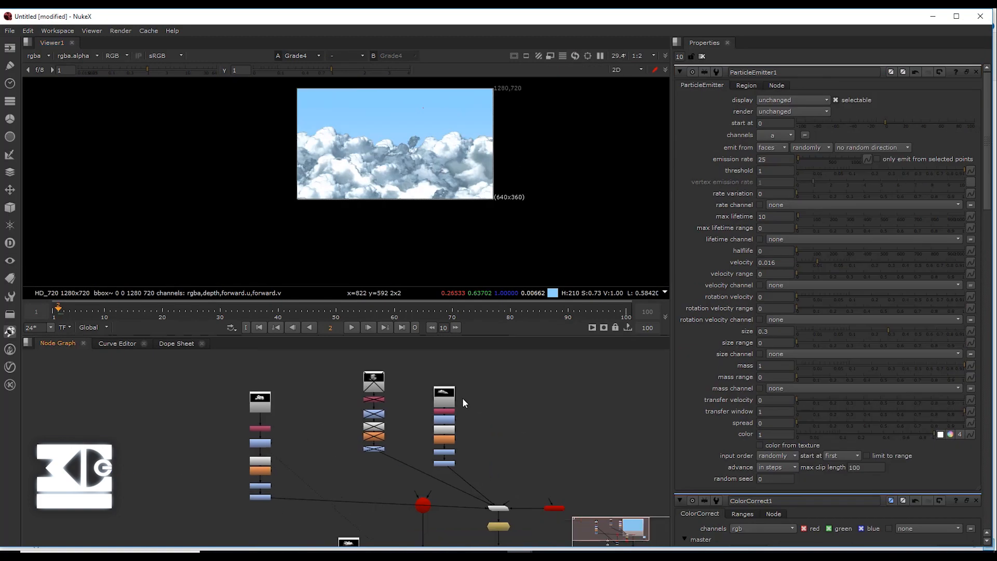
Step: Open Grade3 below Shuffle3 and set its alpha multiply to 3 and gamma to 0.3
scroll(462, 397, up, 3)
double_click(327, 377)
click(748, 146)
key(Tab)
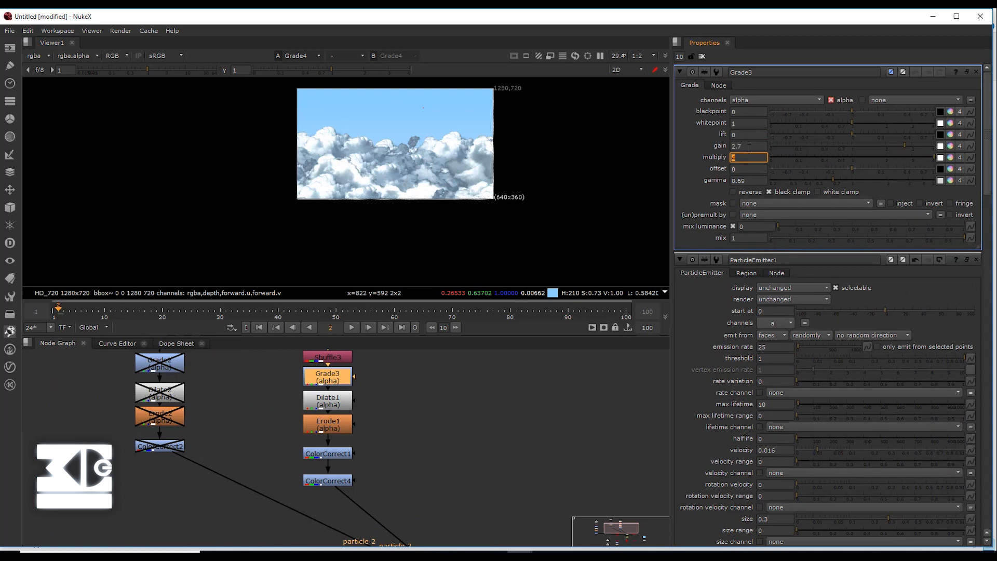
text(3)
key(Return)
key(shift+Tab)
key(shift+Tab)
key(shift+Tab)
text(2)
key(Tab)
text(3)
key(Return)
Step: Enlarge the rendered cloud image for inspection and set Grade3's gain to 1
scroll(401, 181, up, 3)
middle_drag(255, 204, 168, 230)
scroll(508, 170, down, 1)
double_click(742, 146)
text(1)
key(Return)
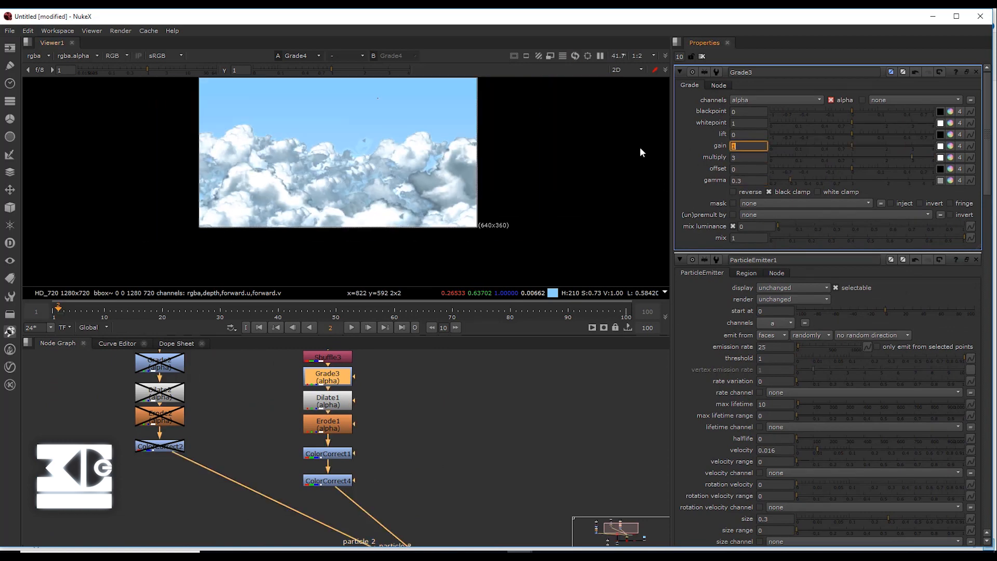
Step: Disable the Dilate1 and Erode1 nodes below Grade3
click(331, 405)
key(d)
click(332, 424)
text(d)
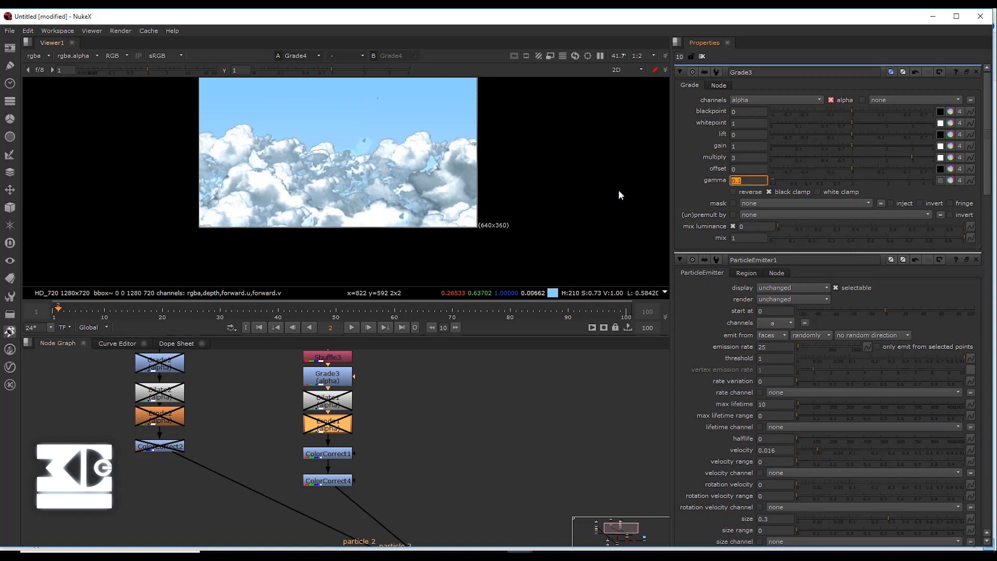
Step: Set Grade3's gamma to 0.5, try a multiply of 2, and set multiply back to 3
text(0.5)
key(Return)
drag(739, 159, 616, 158)
text(2)
key(Return)
text(3)
key(Return)
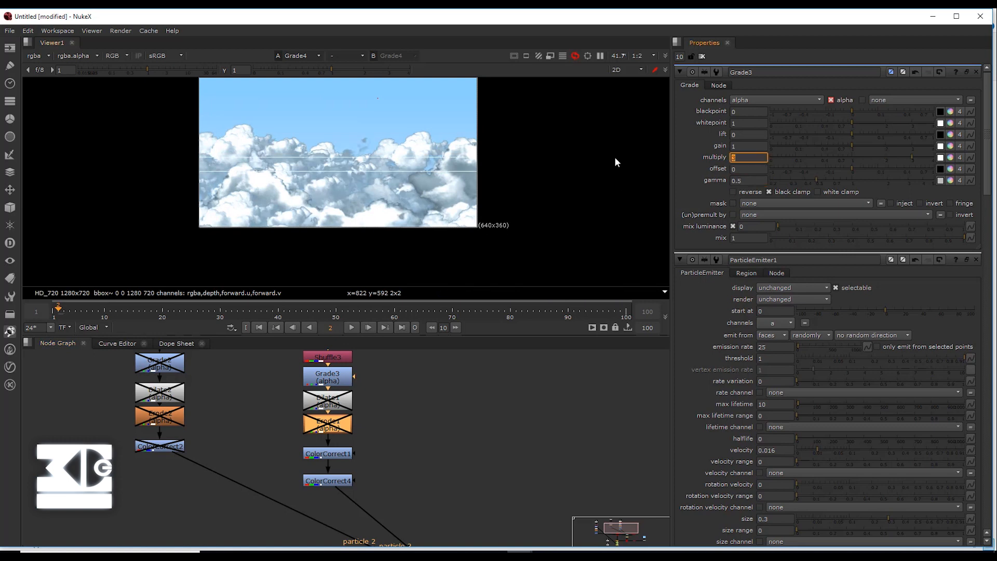
Step: Open the settings of Grade1 below Shuffle1 in the neighbouring cloud branch
scroll(239, 437, down, 3)
scroll(245, 437, up, 1)
scroll(245, 437, up, 2)
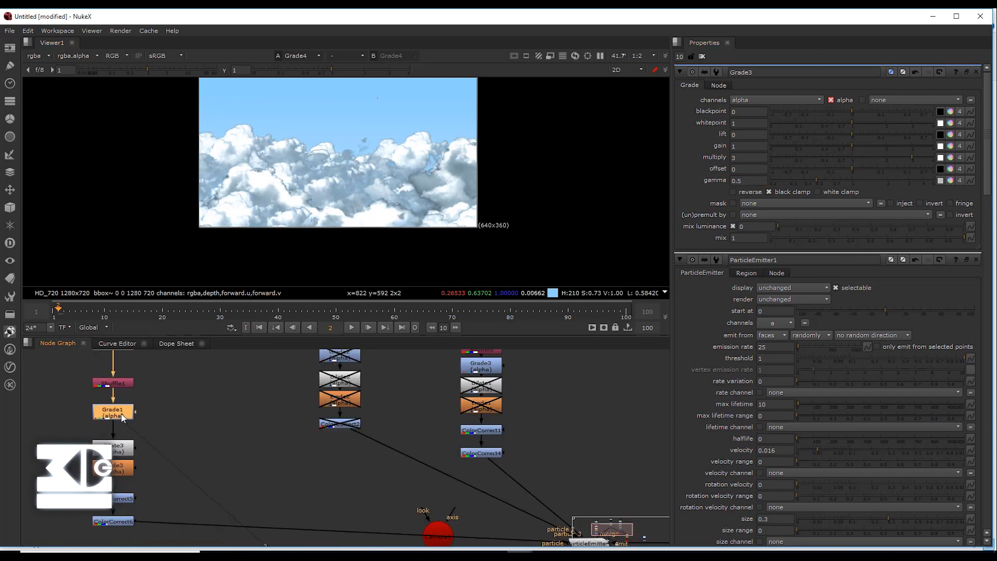
double_click(121, 413)
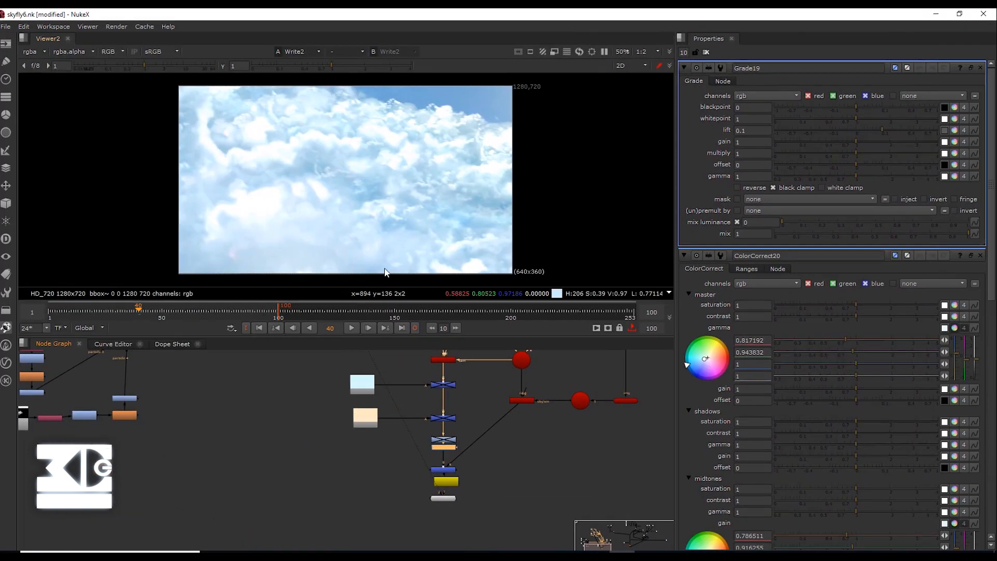
Step: In the skyfly6.nk script, open ColorCorrect18 below EdgeBlur8 and disable it together with ColorCorrect20
middle_drag(189, 484, 371, 535)
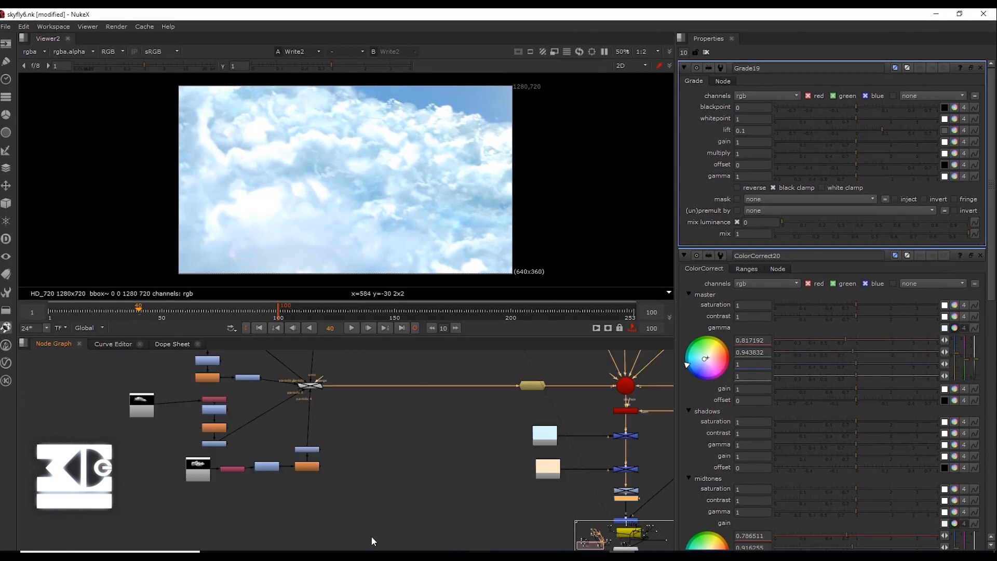
scroll(270, 444, down, 2)
middle_drag(270, 444, 221, 520)
middle_drag(345, 447, 218, 542)
middle_drag(250, 403, 253, 449)
scroll(253, 447, up, 3)
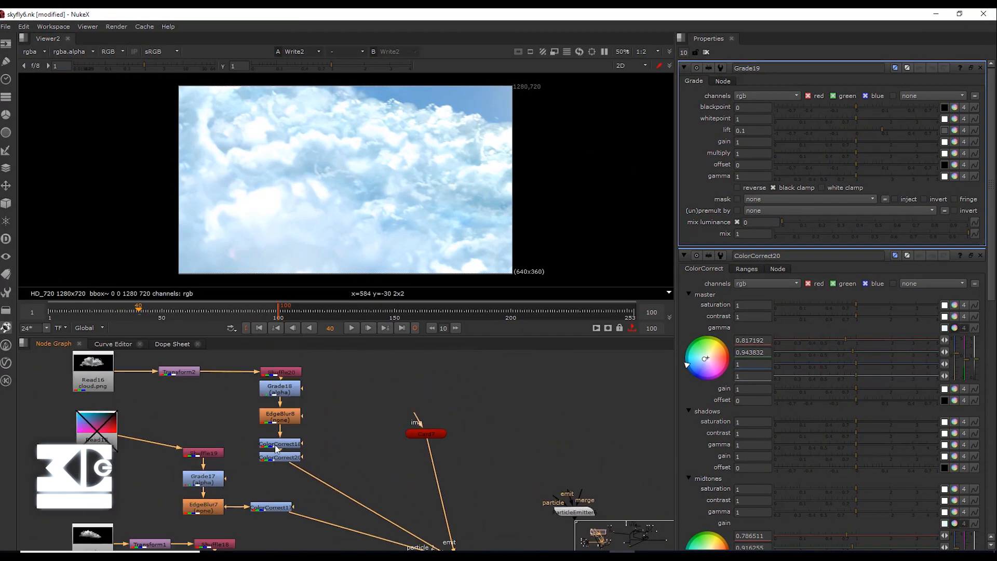
double_click(280, 443)
drag(249, 473, 239, 466)
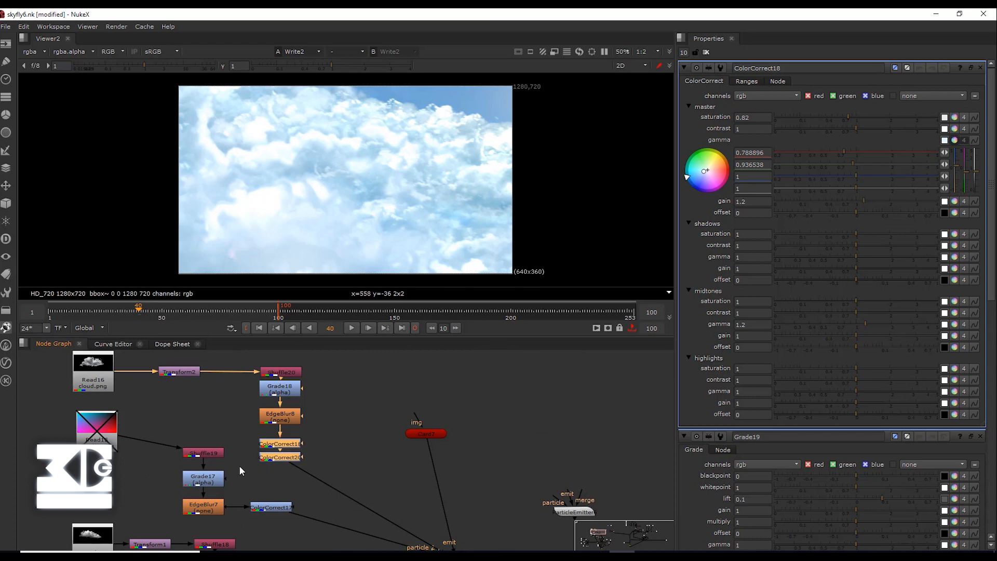
key(d)
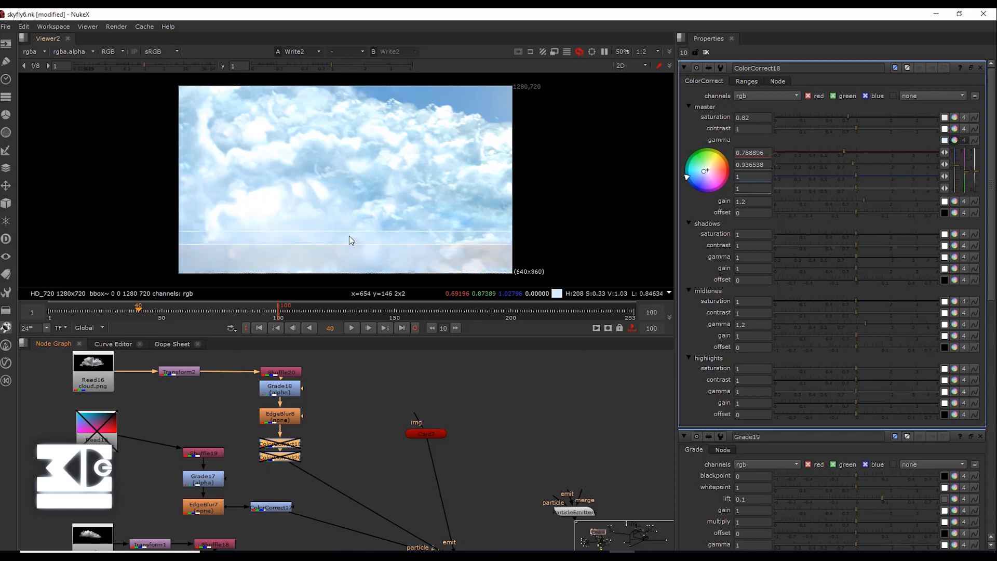